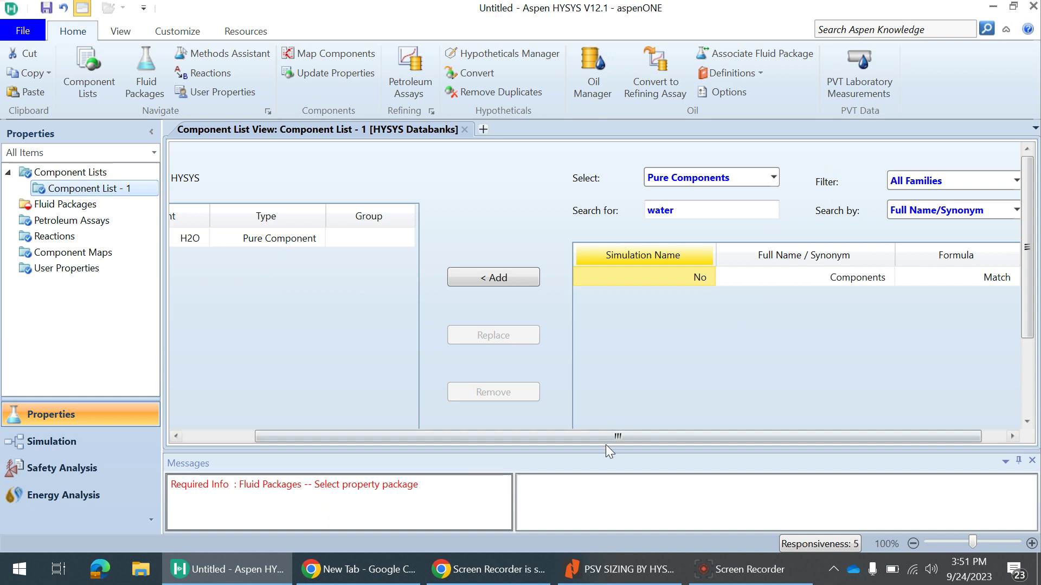
# Add a fluid package for Component List - 1 using the ASME Steam property package
pyautogui.moveTo(605, 445); pyautogui.dragTo(535, 439)
pyautogui.click(77, 207)
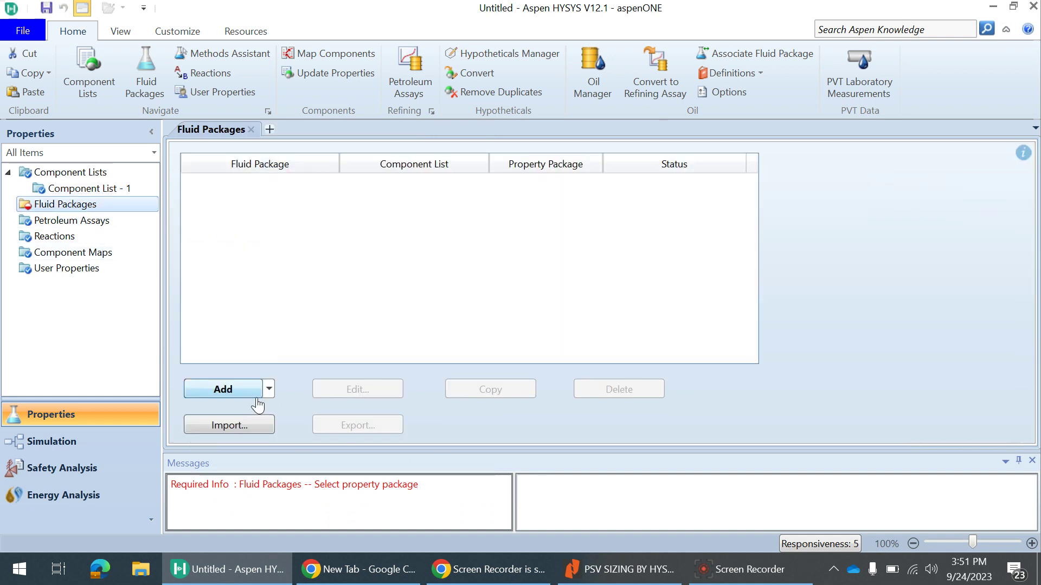
pyautogui.click(219, 389)
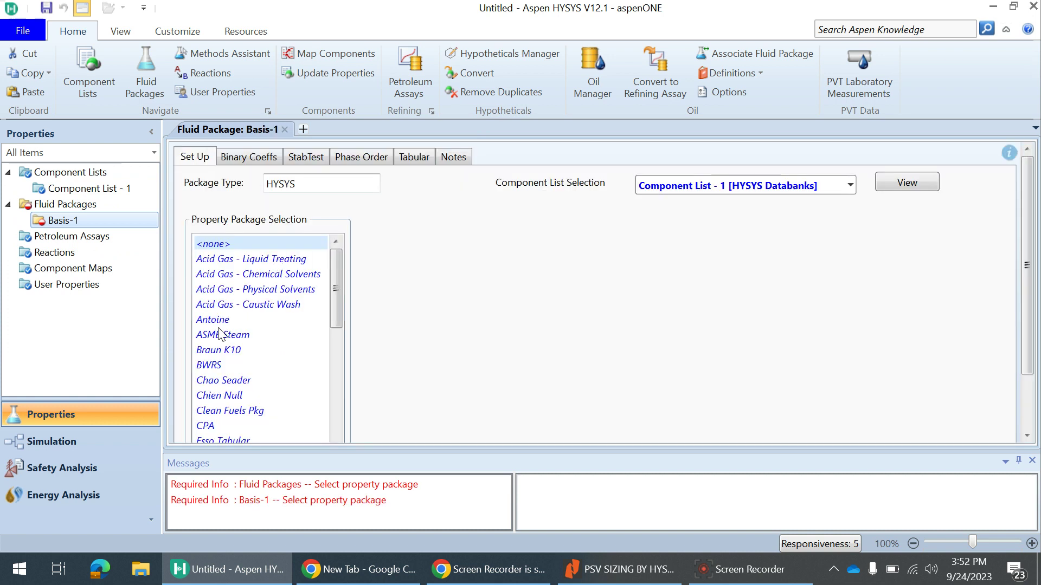
pyautogui.click(222, 334)
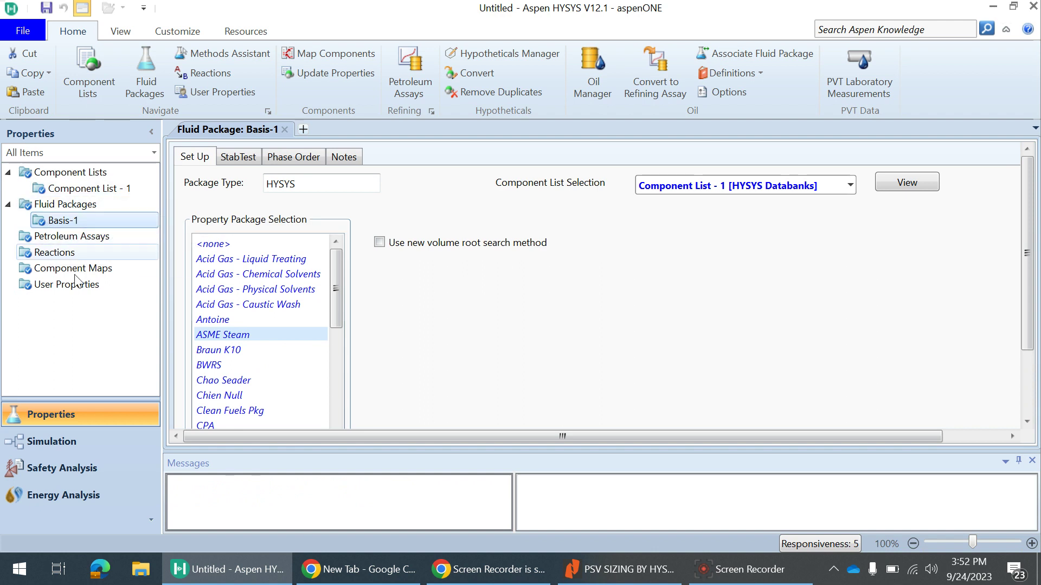
# Enter the simulation environment and place a material stream on the flowsheet, closing the model palette when done
pyautogui.click(59, 444)
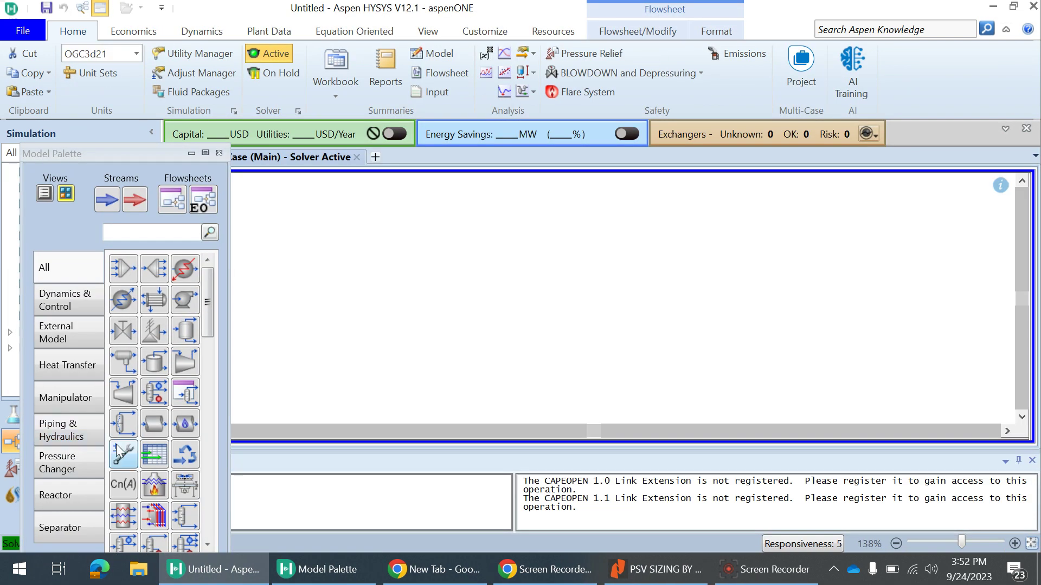
pyautogui.moveTo(118, 161); pyautogui.dragTo(102, 124)
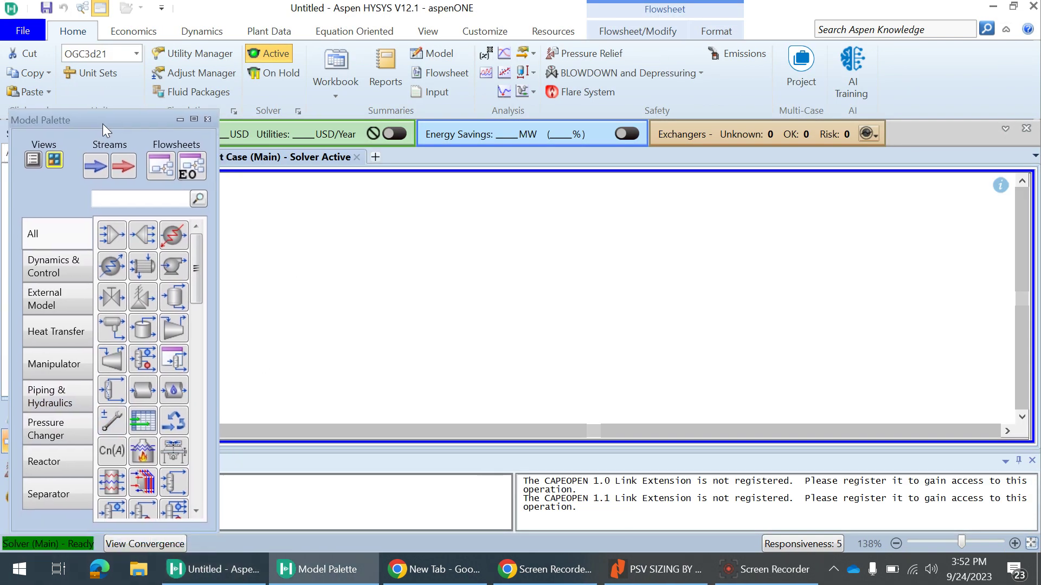
pyautogui.click(86, 165)
pyautogui.click(399, 274)
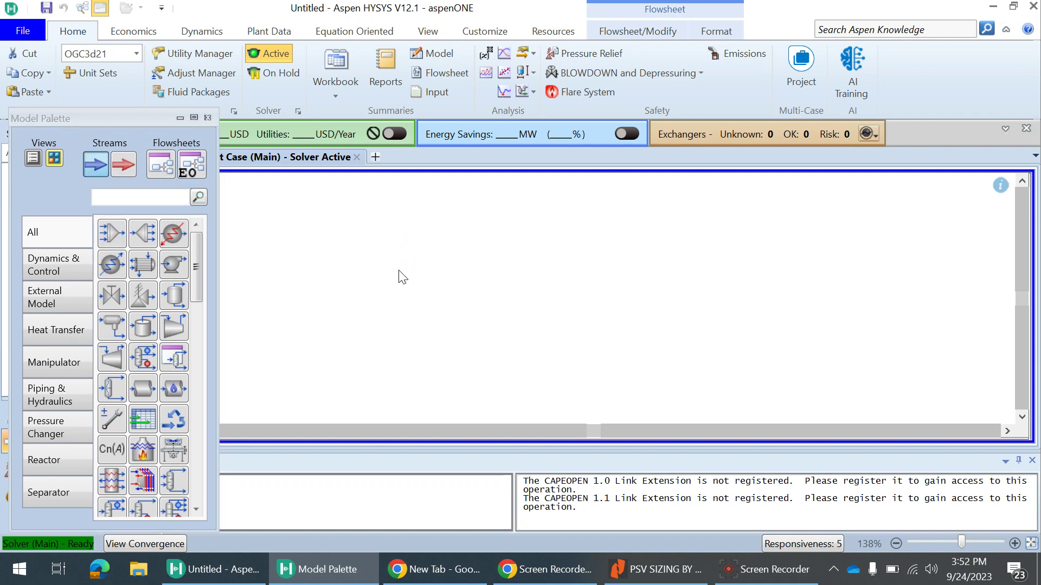
pyautogui.click(476, 277)
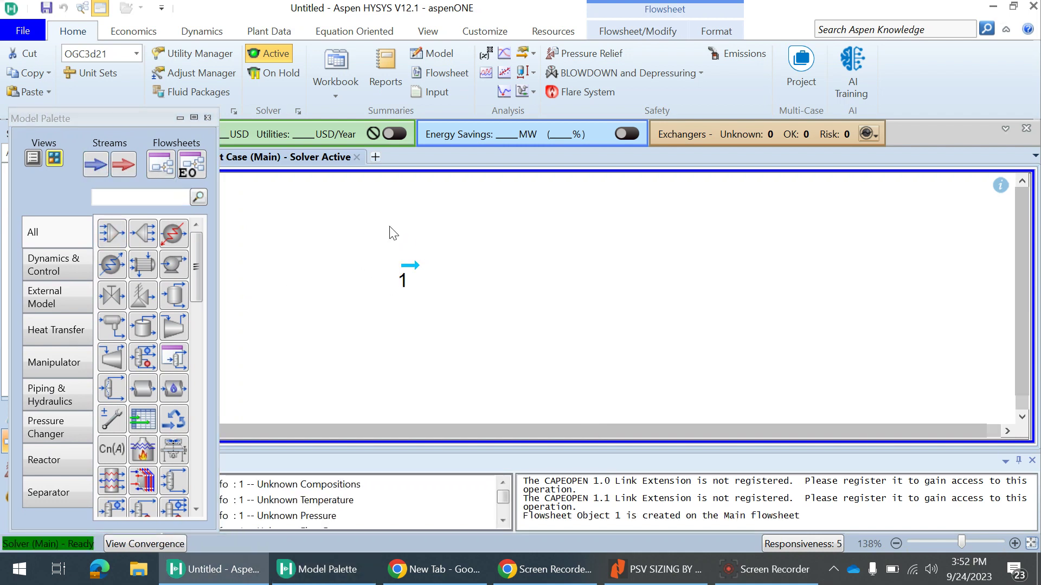
pyautogui.click(208, 118)
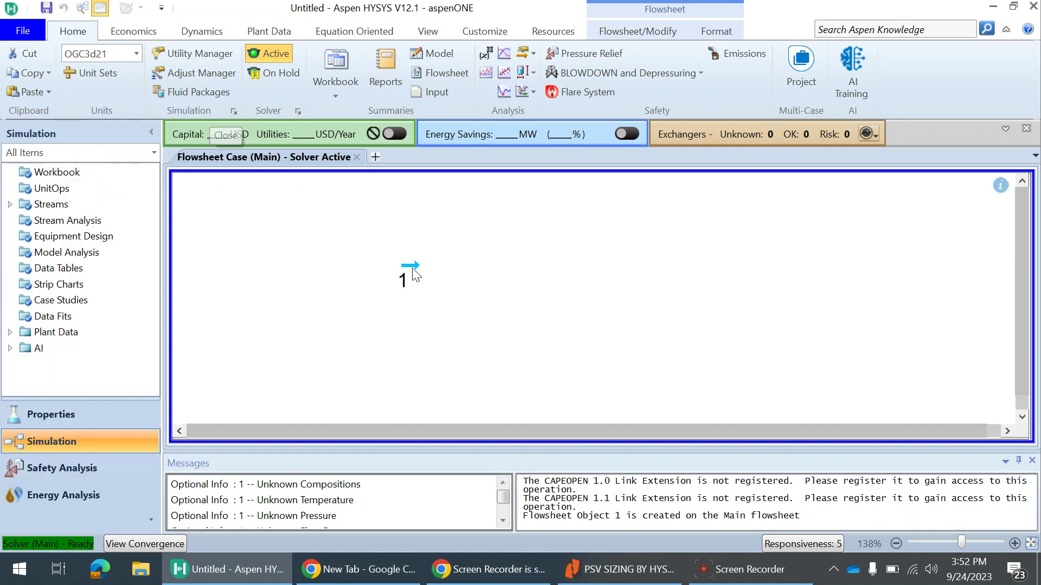
# Set the new material stream's temperature to 40 C and pressure to 2 kg/cm2_g
pyautogui.doubleClick(409, 276)
pyautogui.moveTo(698, 122); pyautogui.dragTo(660, 103)
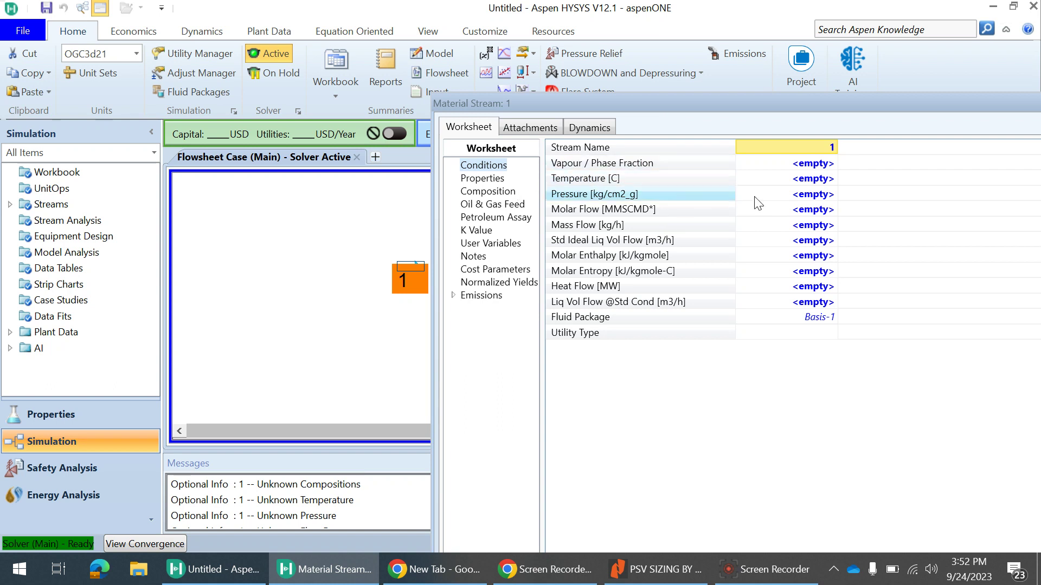
pyautogui.click(817, 183)
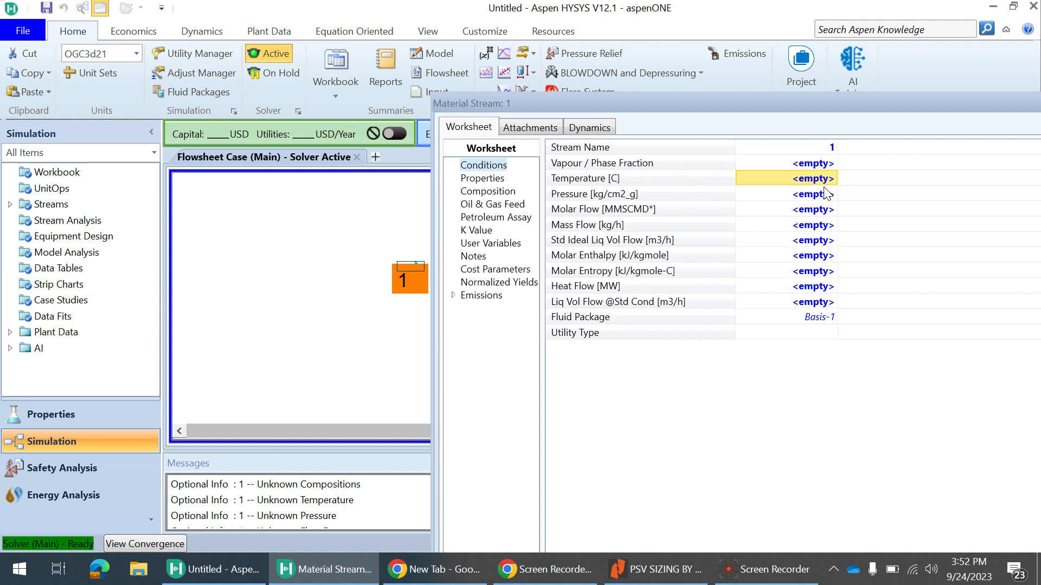
pyautogui.write('40')
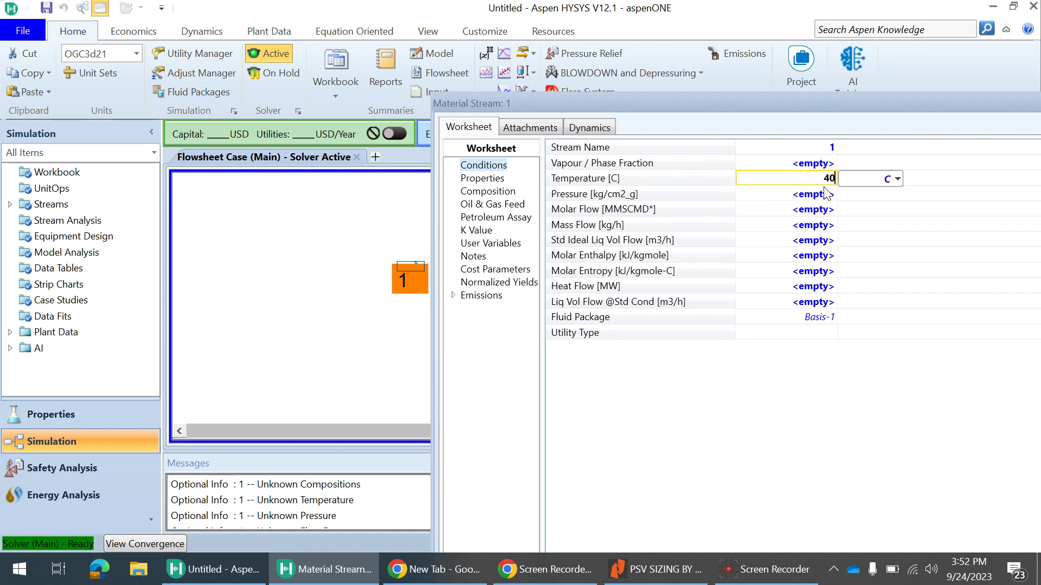
pyautogui.click(825, 193)
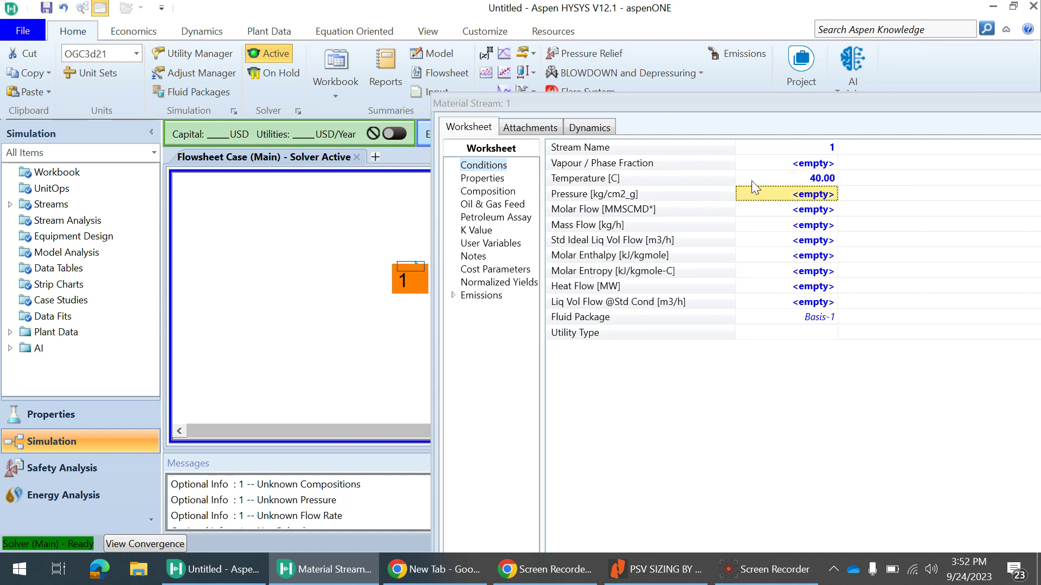
pyautogui.click(784, 199)
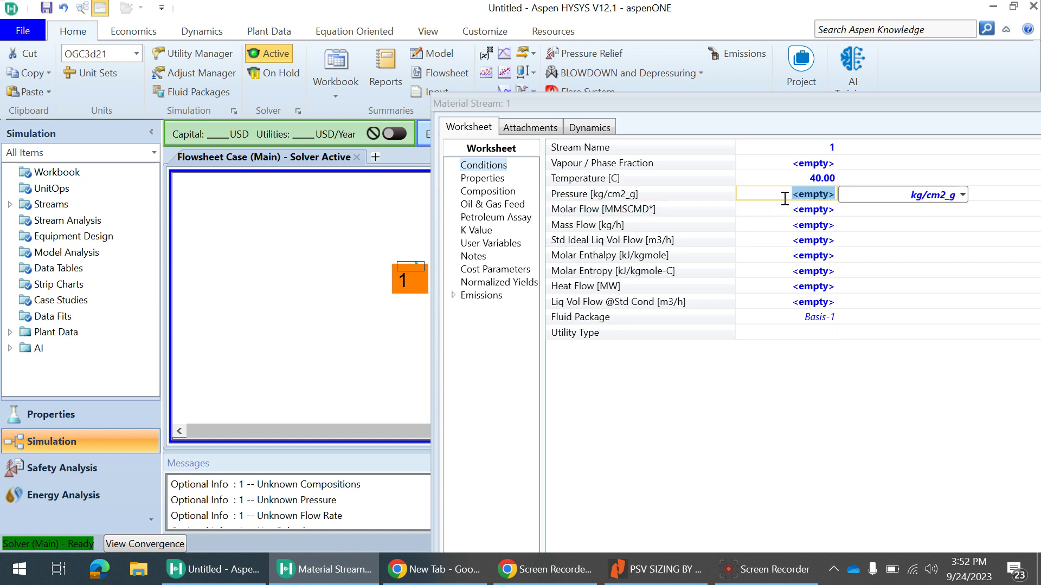
pyautogui.write('2')
pyautogui.press('Return')
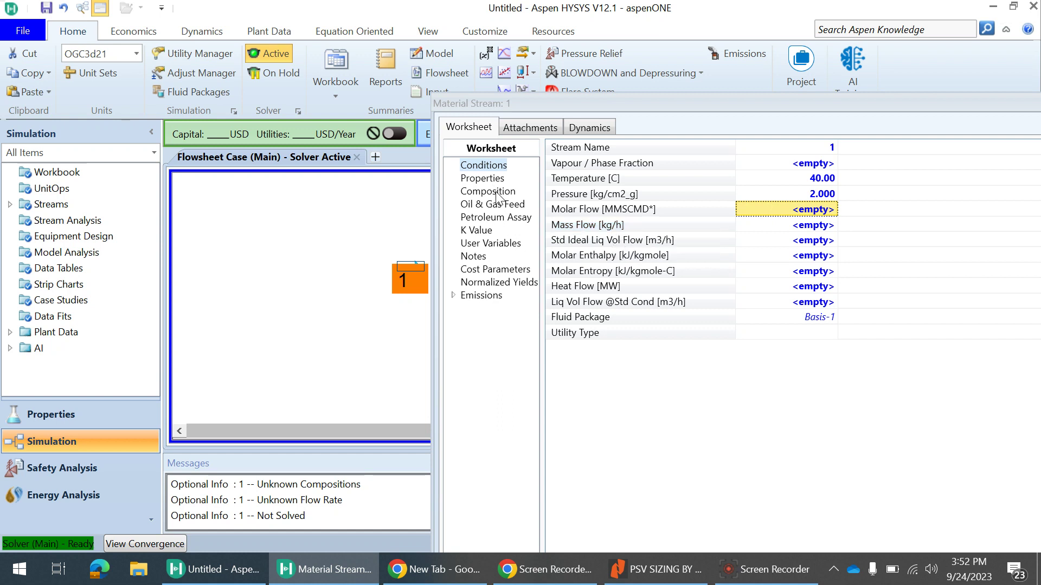
# Define the stream's composition with an H2O mole fraction of 1
pyautogui.moveTo(595, 103); pyautogui.dragTo(420, 13)
pyautogui.click(299, 108)
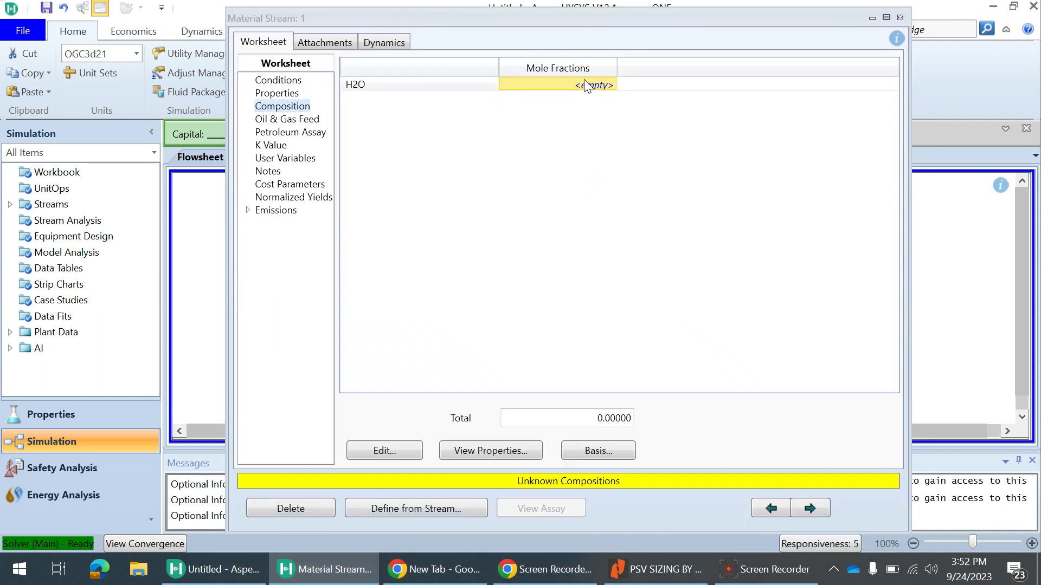
pyautogui.write('1')
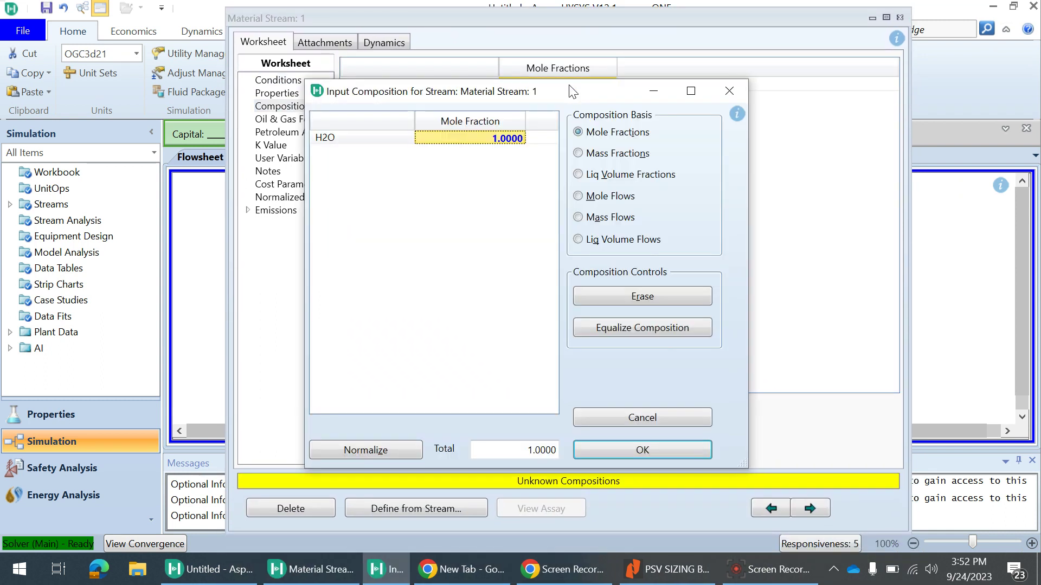
pyautogui.click(633, 452)
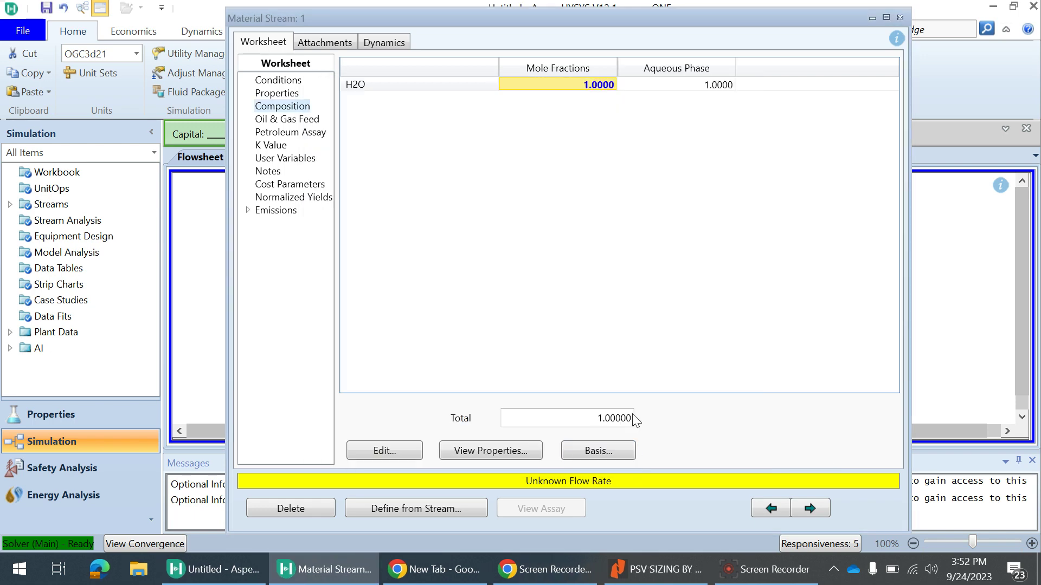
# Set the stream's mass flow to 1 kg/h and close its property view
pyautogui.click(287, 94)
pyautogui.click(286, 81)
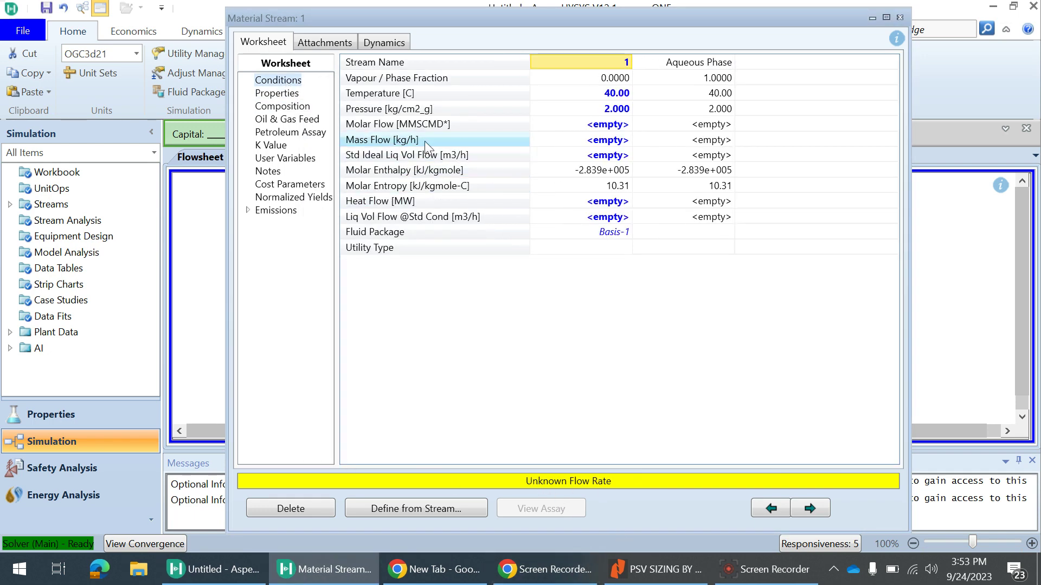
pyautogui.click(592, 146)
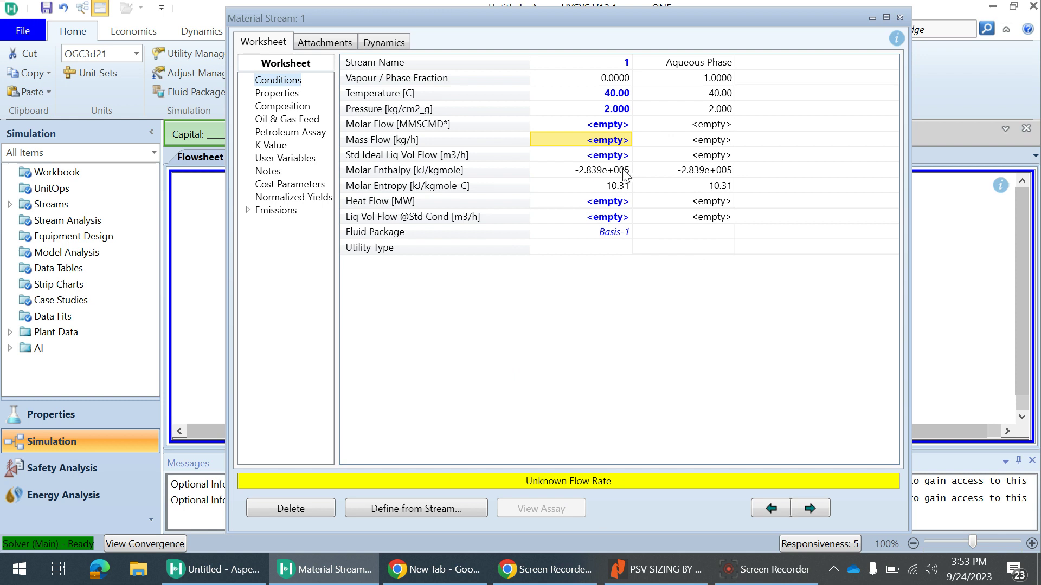
pyautogui.write('1')
pyautogui.press('Return')
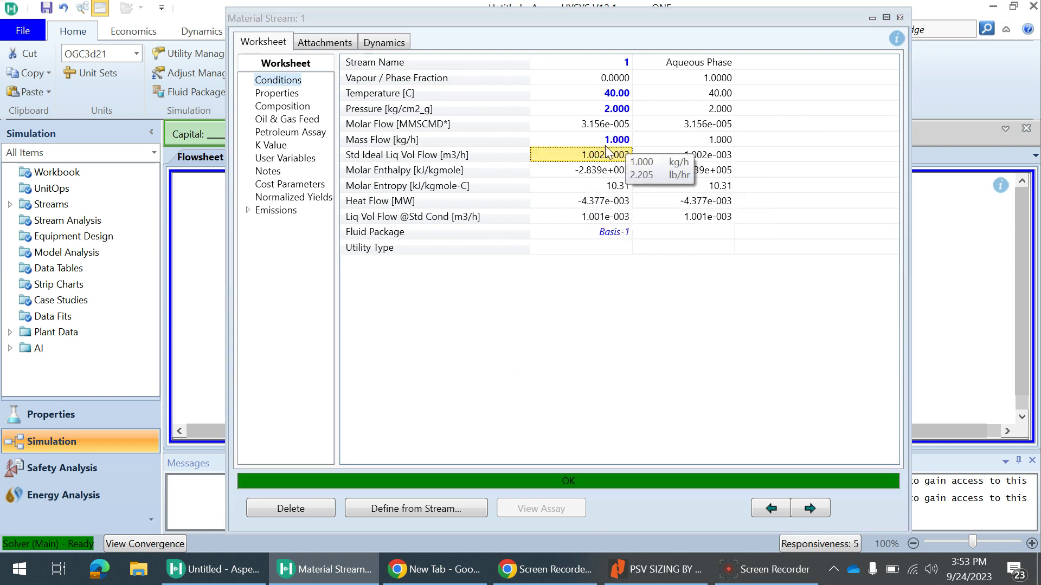
pyautogui.click(900, 18)
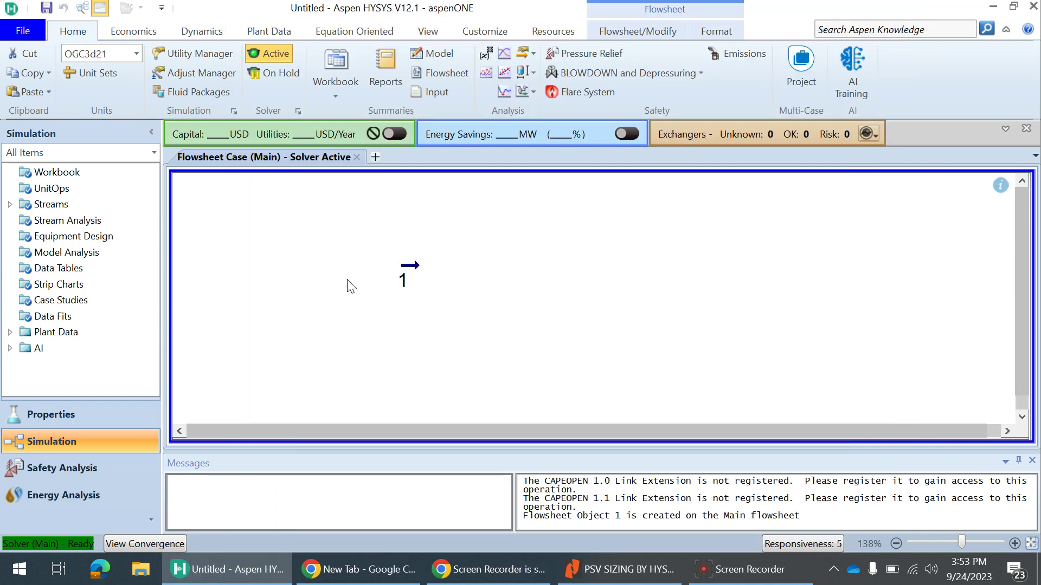
# Show the stream's data table on the flowsheet and remove the Molar Flow variable from it
pyautogui.rightClick(410, 266)
pyautogui.click(407, 393)
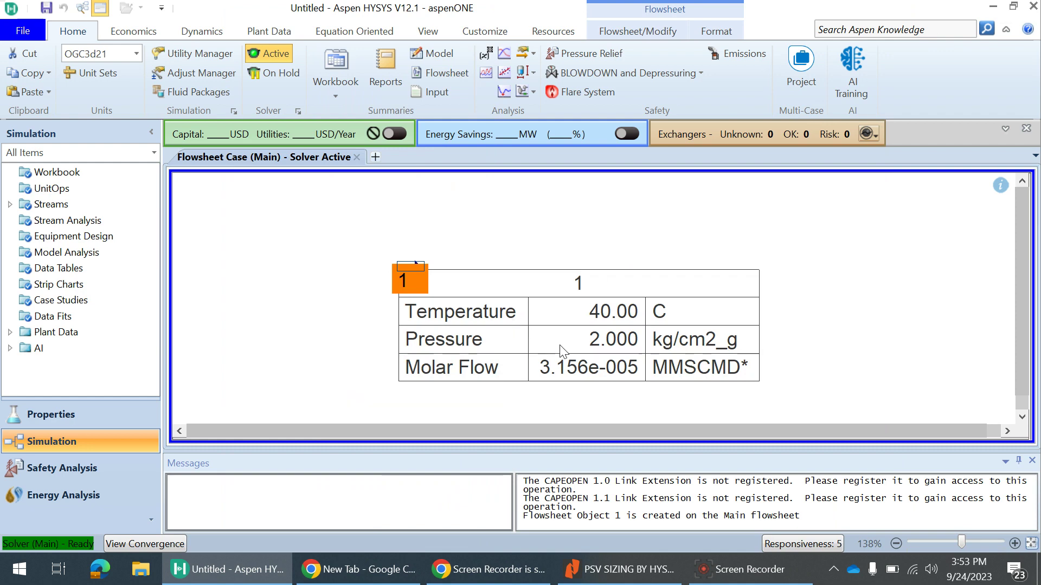
pyautogui.scroll(-4, 419, 362)
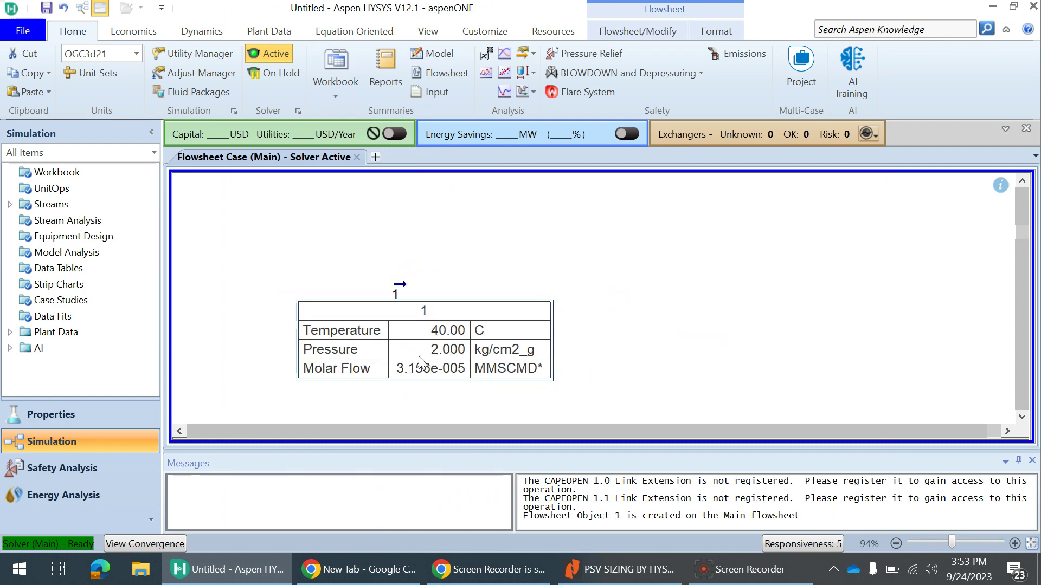
pyautogui.doubleClick(419, 362)
pyautogui.click(464, 252)
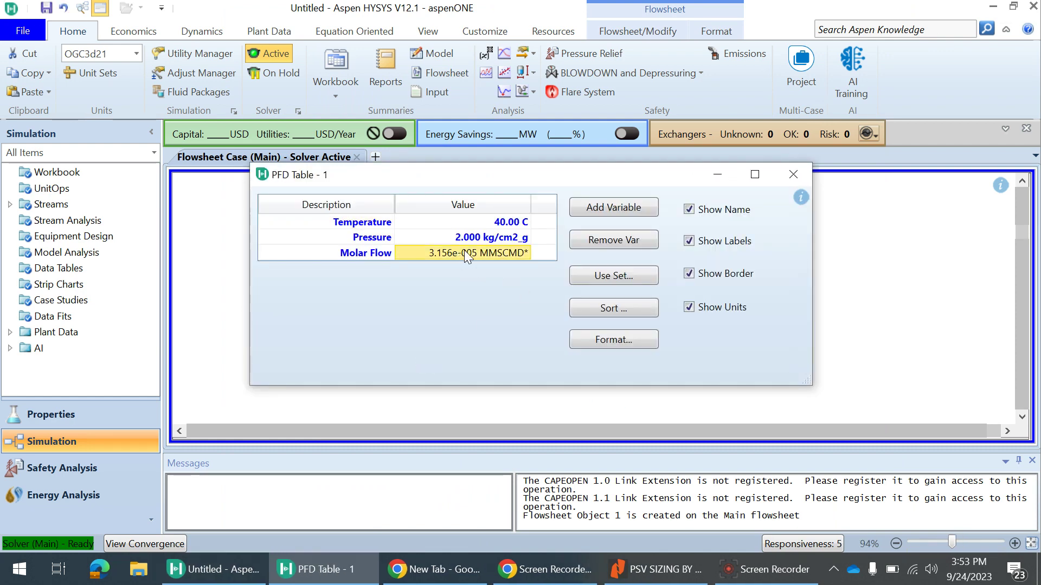
pyautogui.click(592, 240)
pyautogui.click(793, 174)
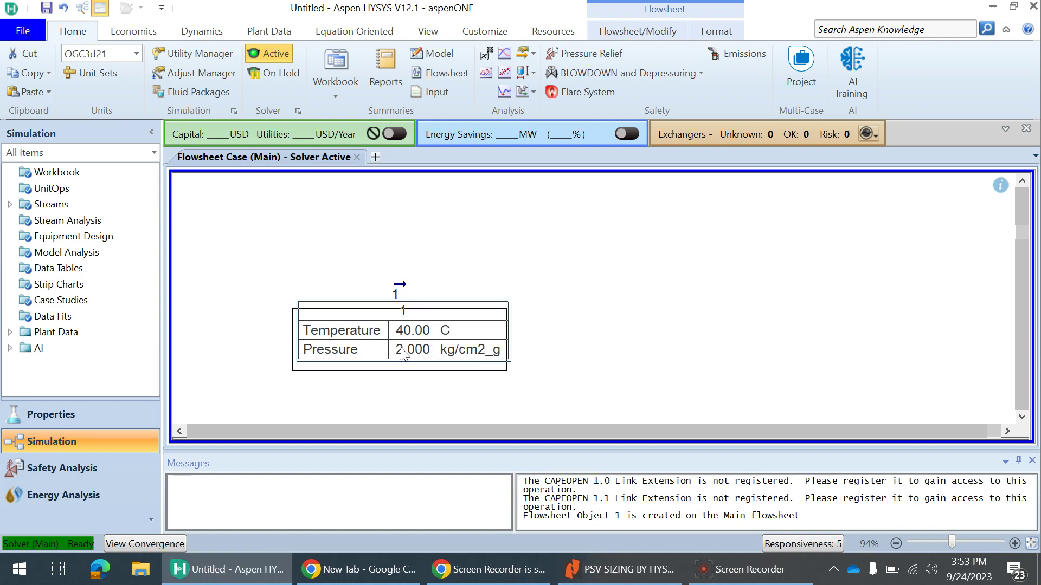
# Rename the material stream as Water and close its property view
pyautogui.doubleClick(401, 286)
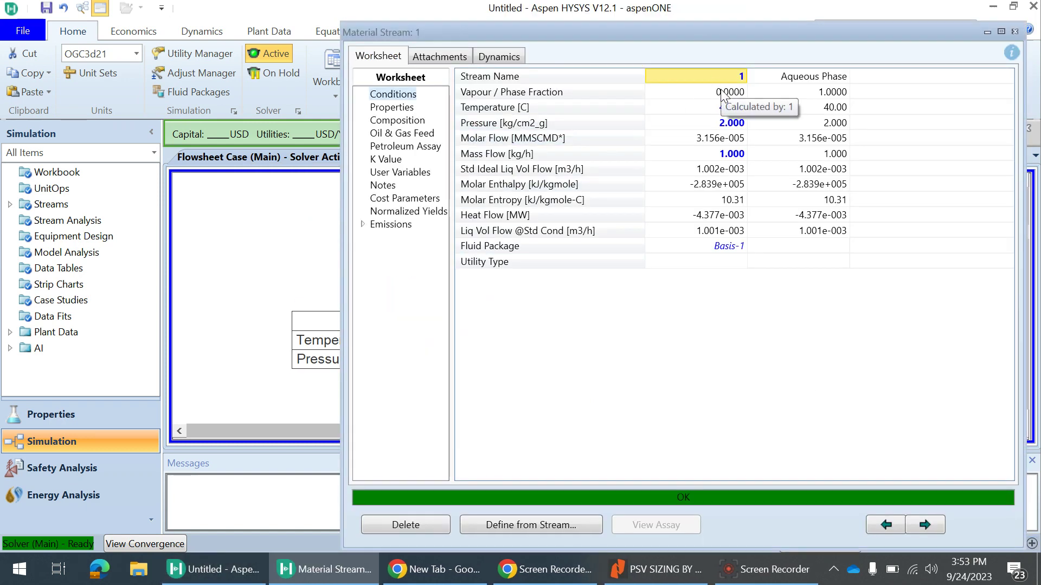
pyautogui.write('Water')
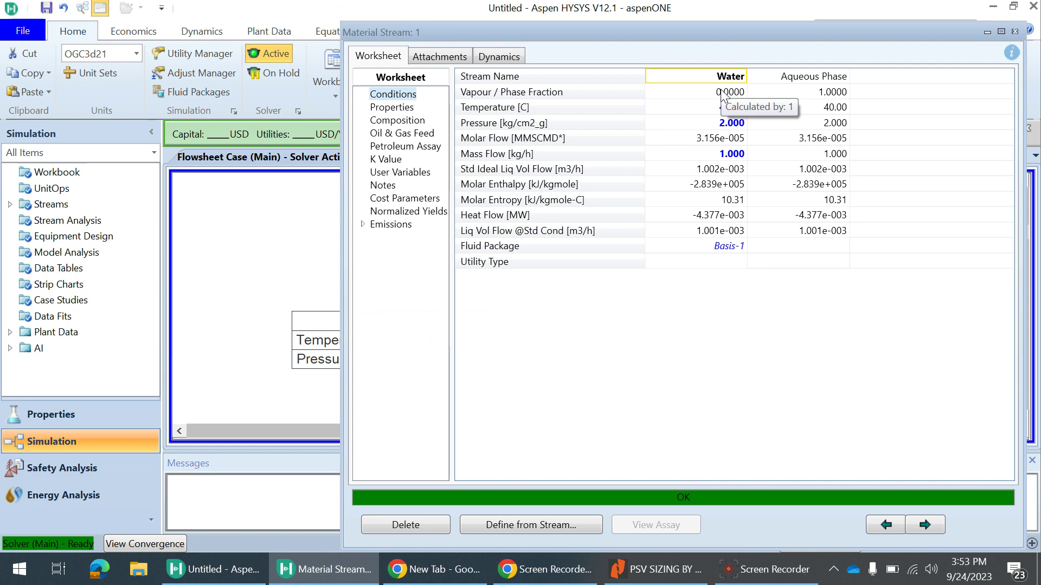
pyautogui.press('Return')
pyautogui.click(1015, 31)
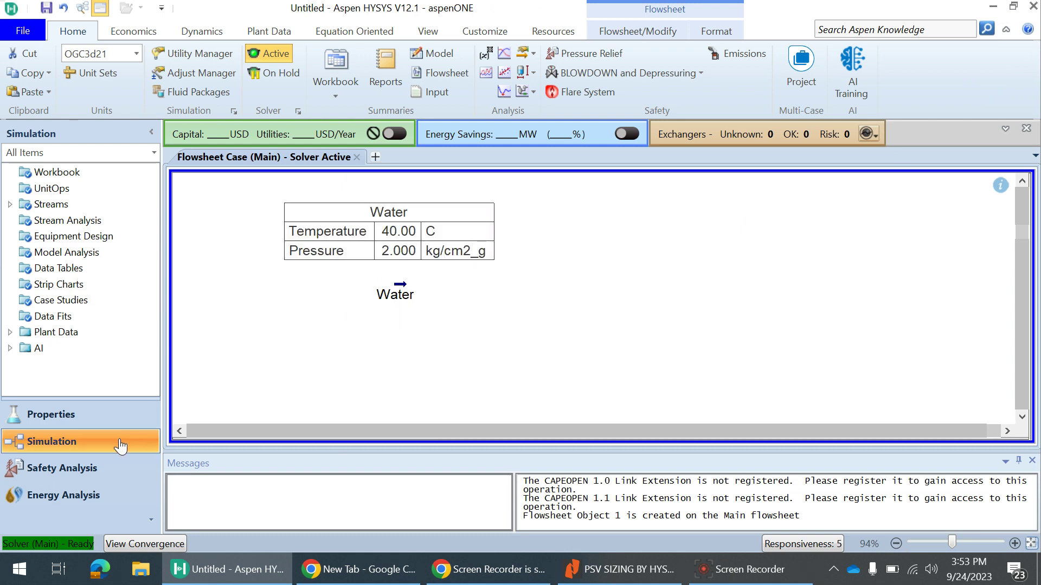
# Switch to the Safety Analysis environment and add a PSV attached to the Water stream, placed just beside it
pyautogui.click(104, 469)
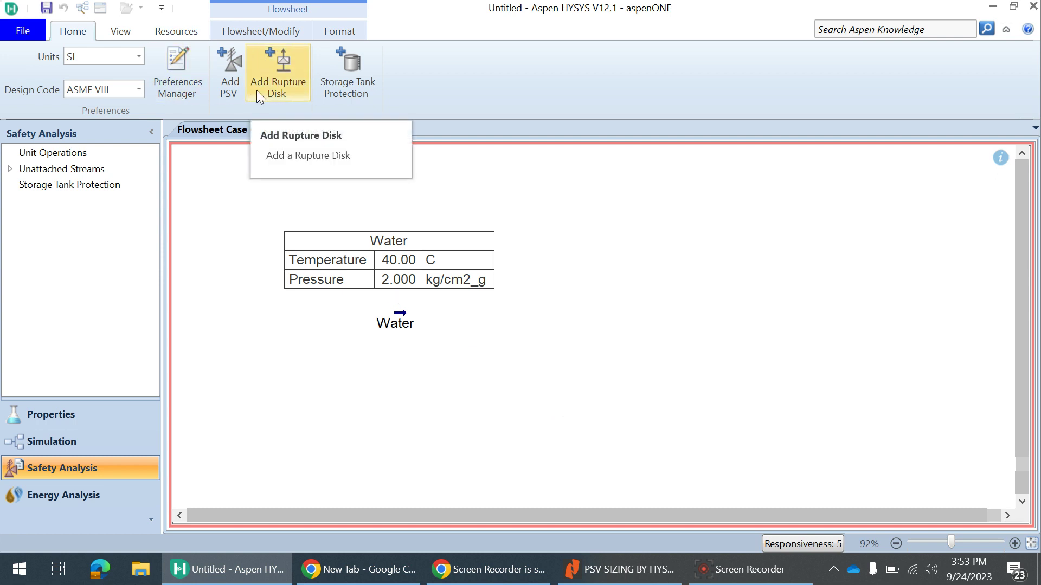
pyautogui.click(231, 70)
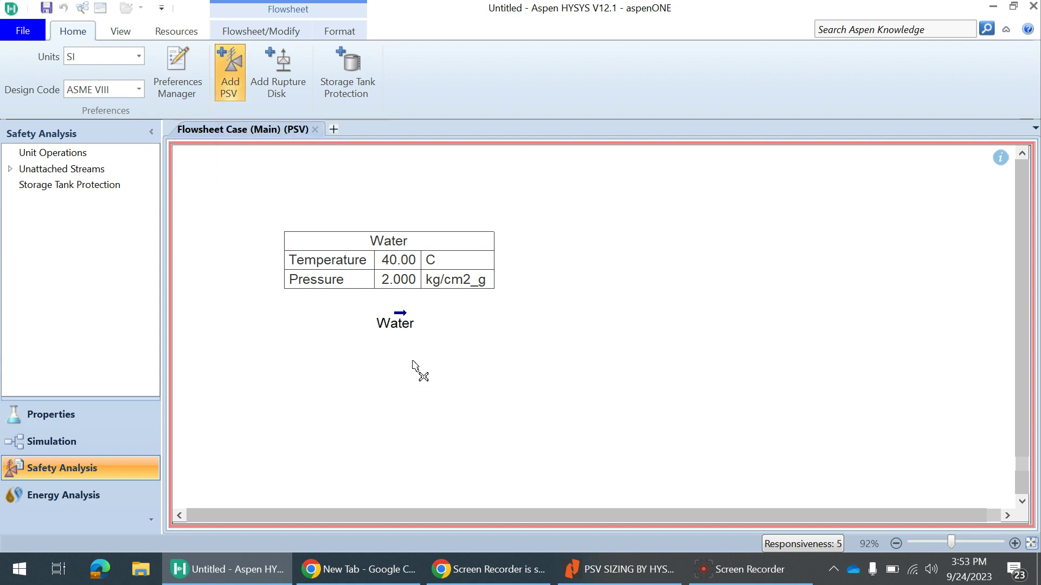
pyautogui.scroll(2, 395, 323)
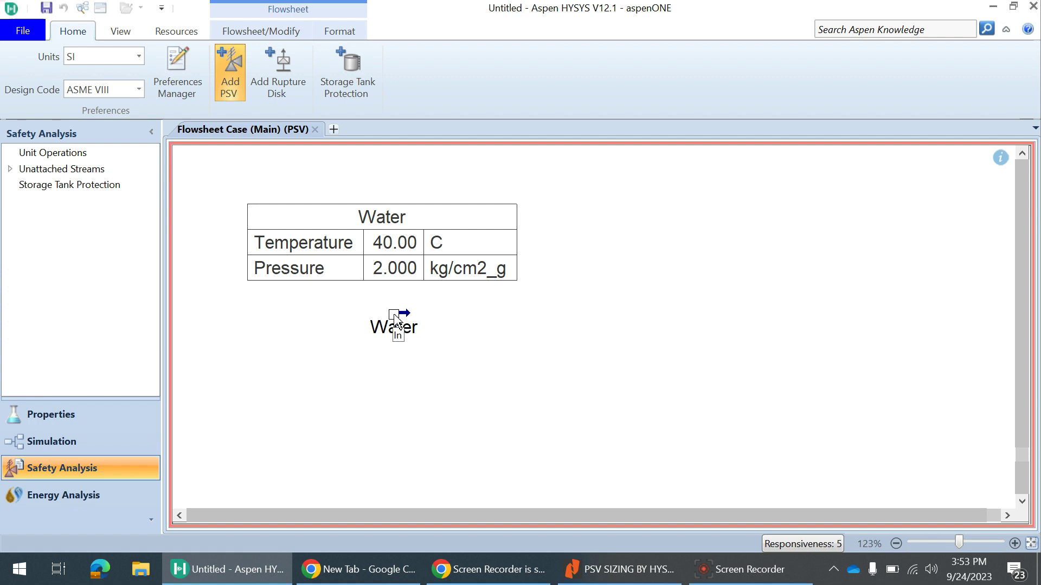
pyautogui.click(395, 321)
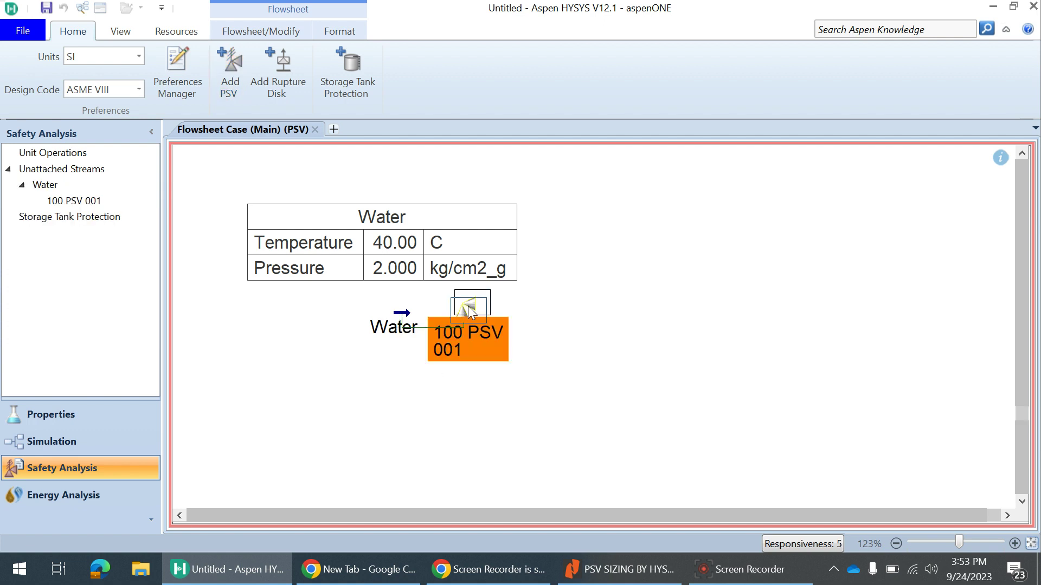
pyautogui.moveTo(467, 308); pyautogui.dragTo(479, 315)
pyautogui.click(605, 321)
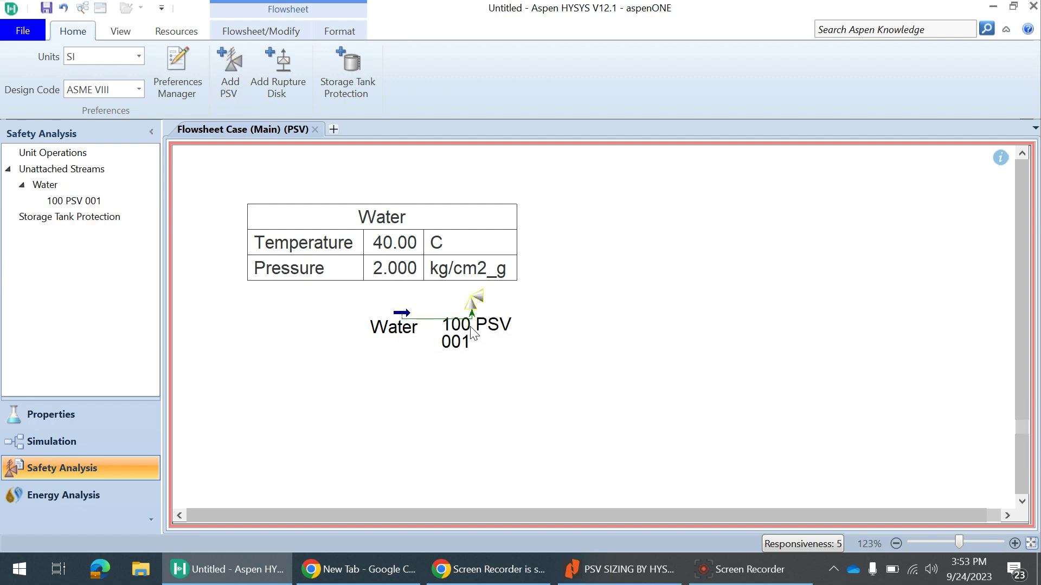
# Open the equipment data of the PSV attached to the Water stream
pyautogui.moveTo(476, 304)
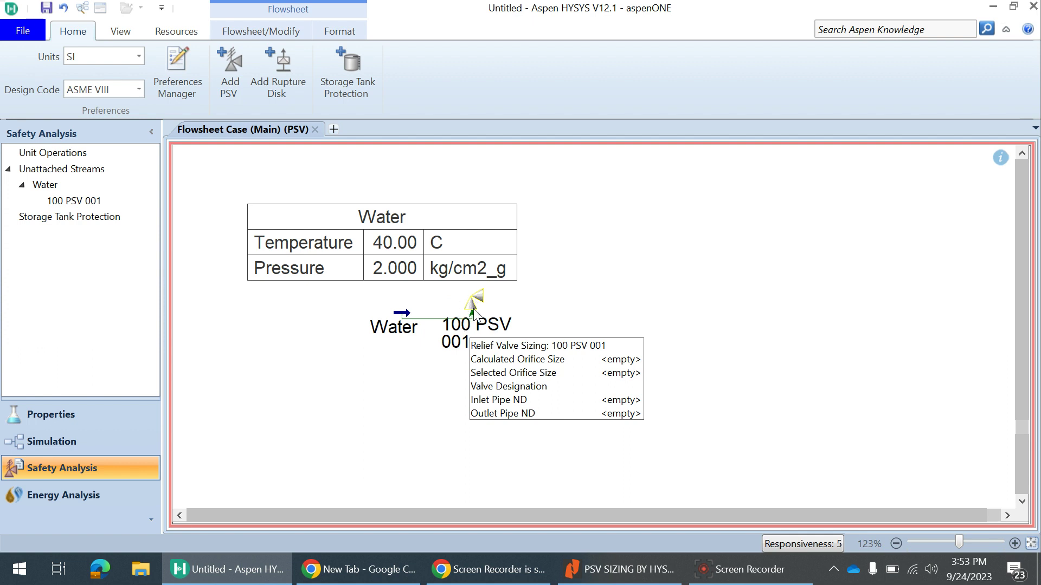
pyautogui.click(473, 309)
pyautogui.doubleClick(473, 308)
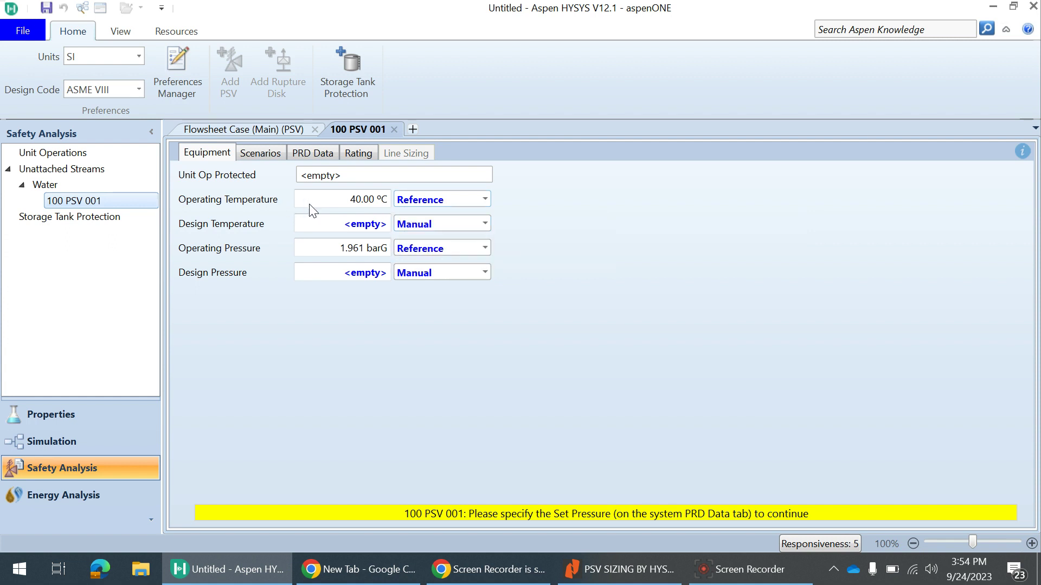
# Keep the operating temperature taken from the reference stream and set the design temperature to 200 °C
pyautogui.click(422, 205)
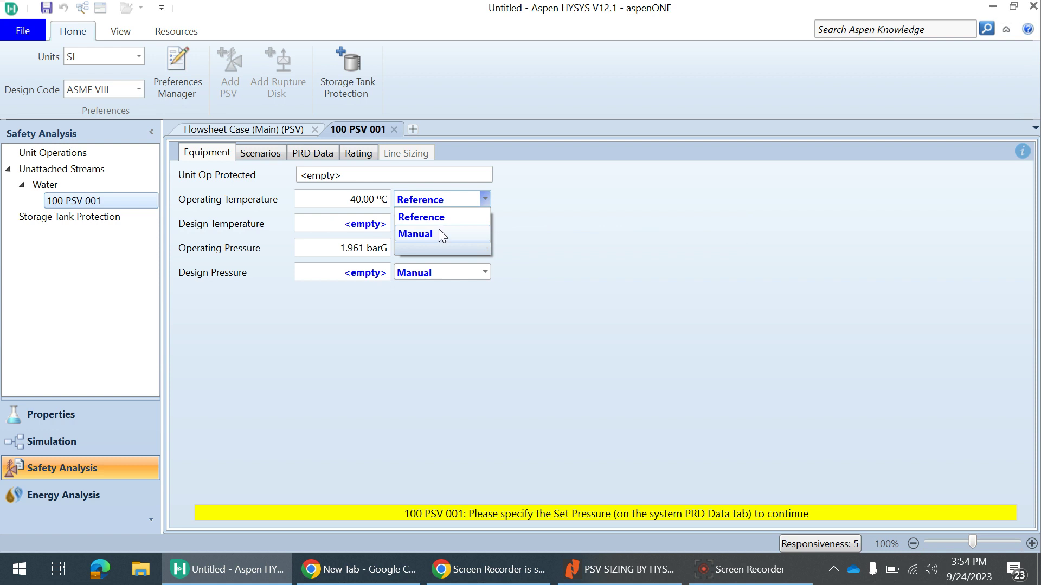
pyautogui.click(442, 217)
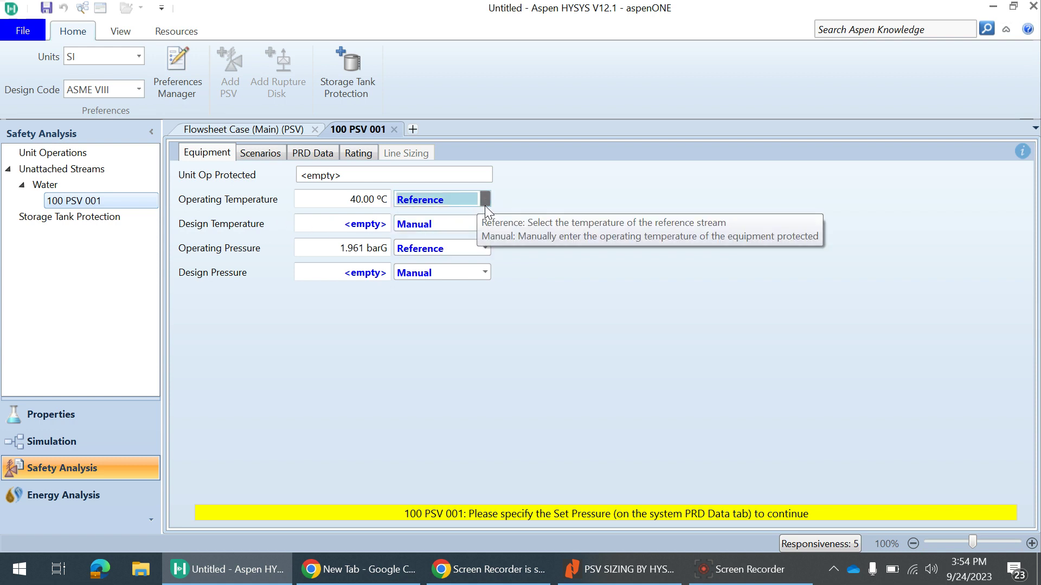
pyautogui.click(355, 229)
pyautogui.write('200')
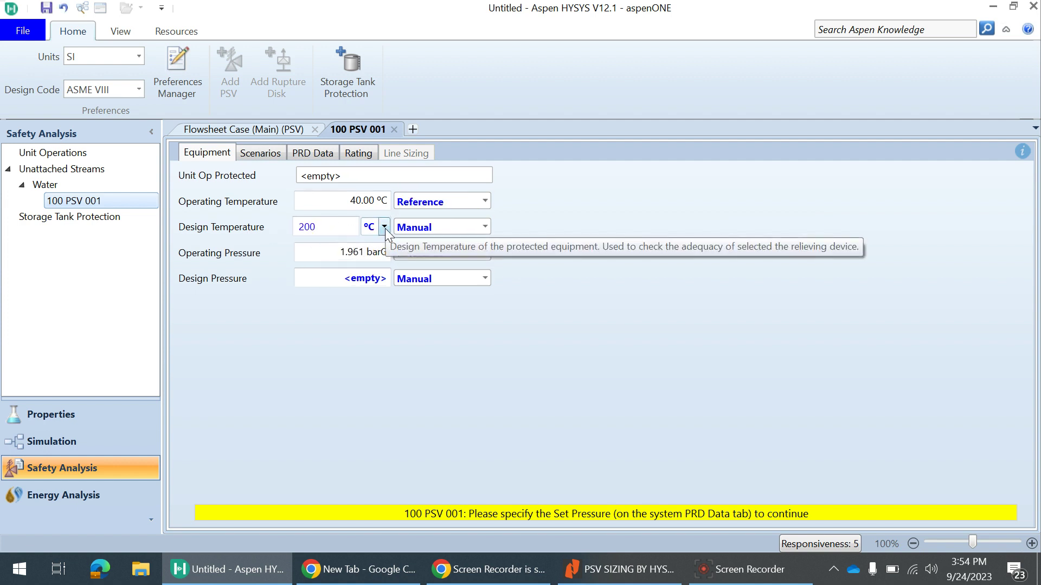
pyautogui.press('Return')
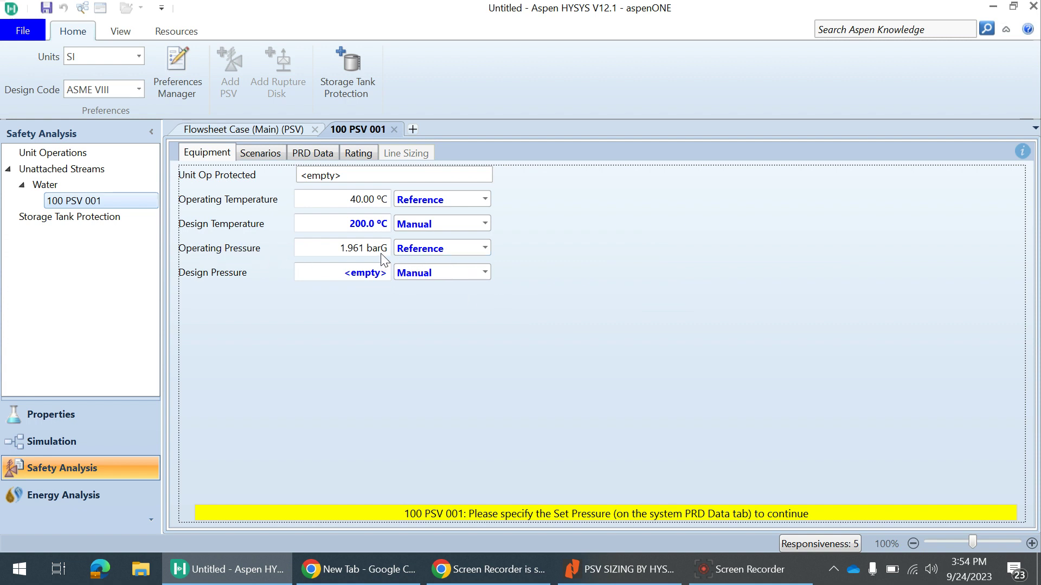
# Keep the operating pressure on Reference and set the design pressure to 3.5 kgf/cm²G
pyautogui.moveTo(385, 259)
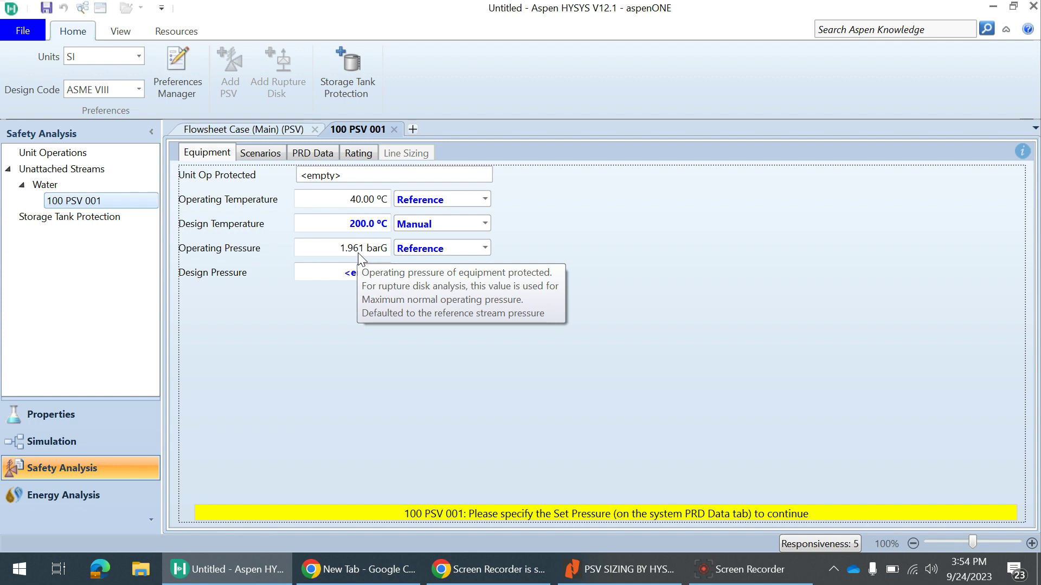
pyautogui.click(443, 249)
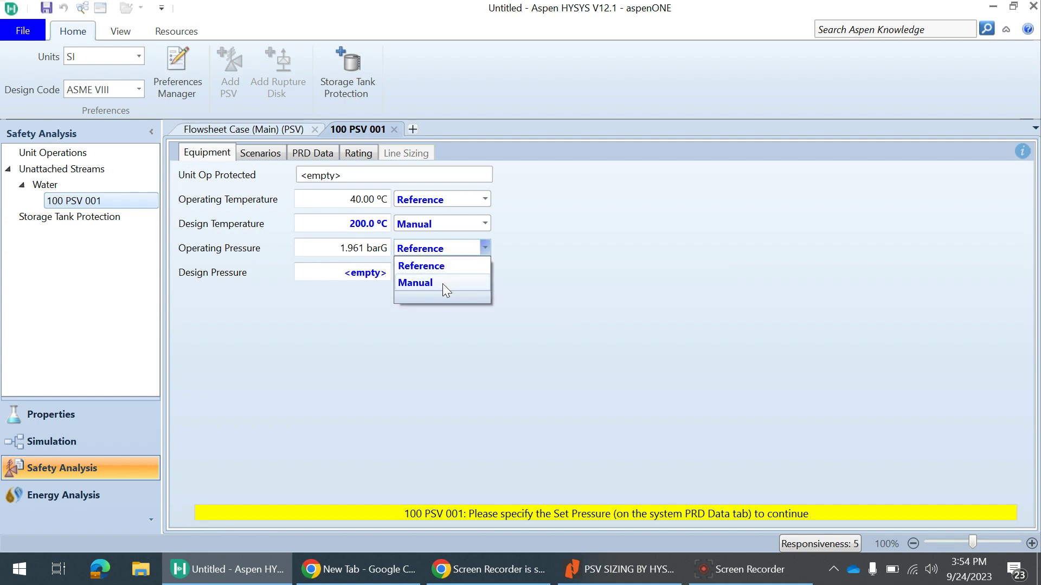
pyautogui.click(549, 292)
pyautogui.click(348, 310)
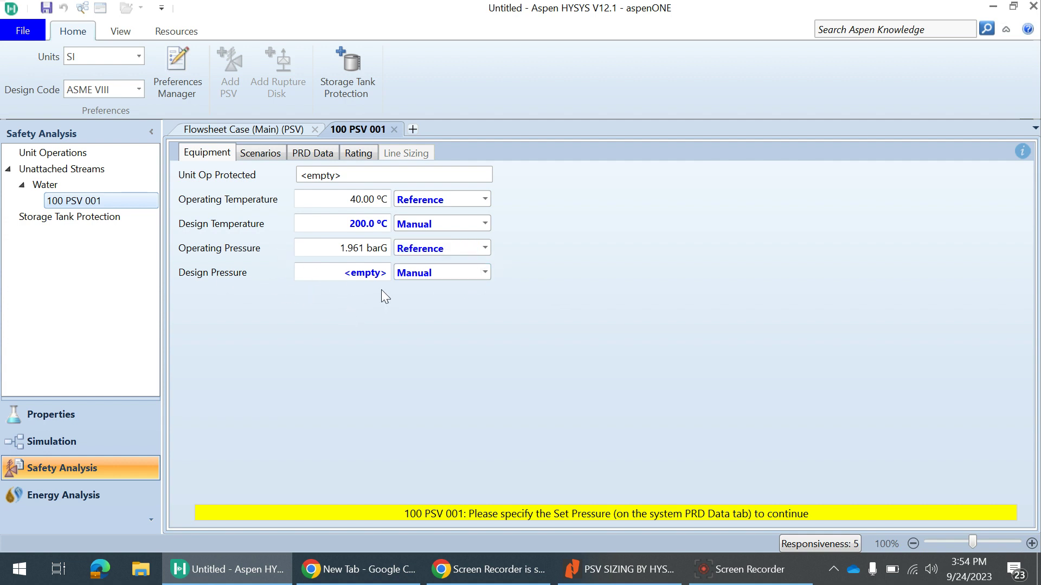
pyautogui.click(361, 277)
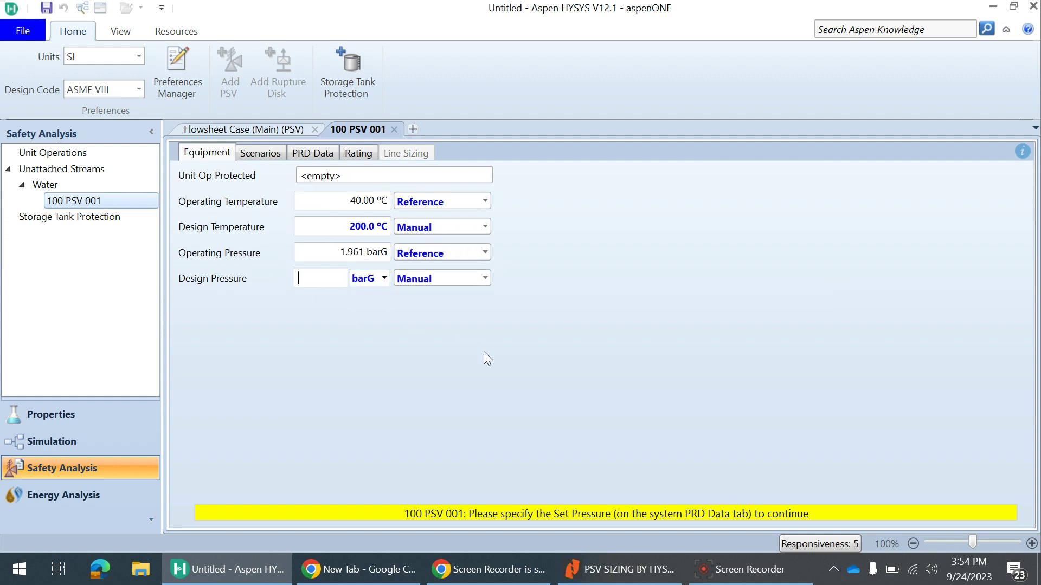
pyautogui.write('3.5')
pyautogui.press('Tab')
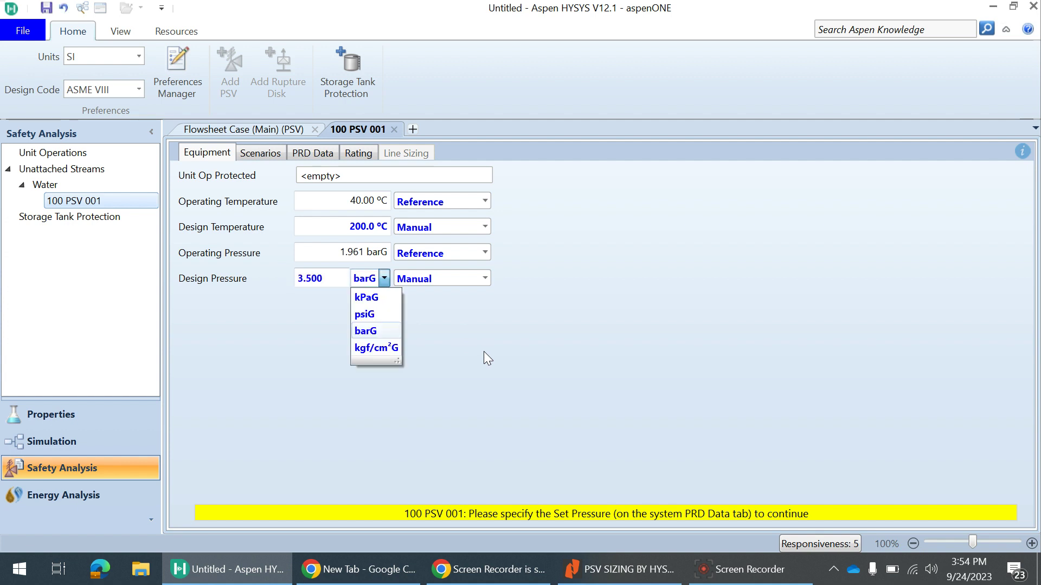
pyautogui.click(372, 350)
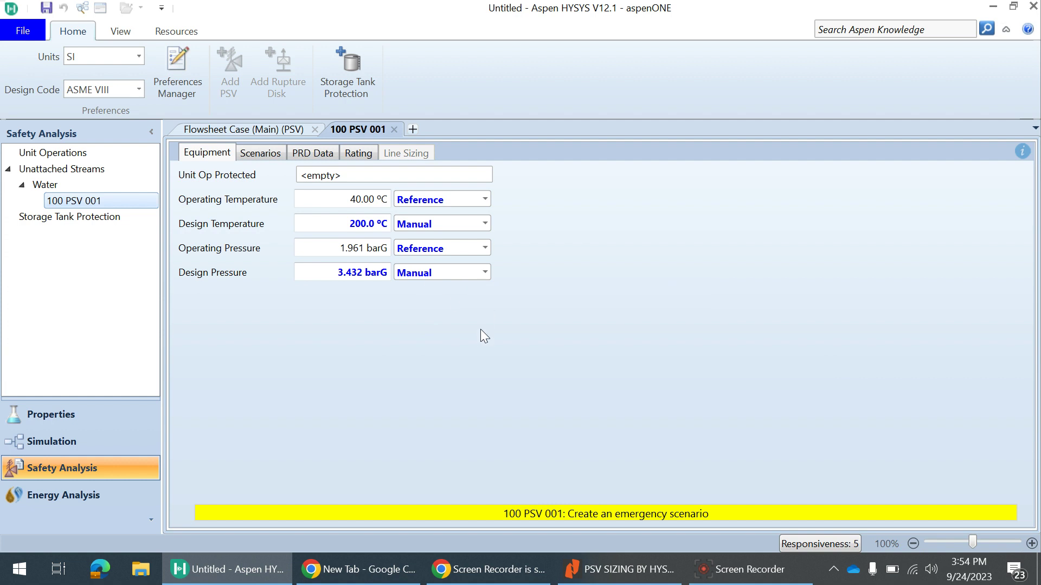
# Create a relief scenario for the PSV and name it External Fire Case
pyautogui.click(258, 156)
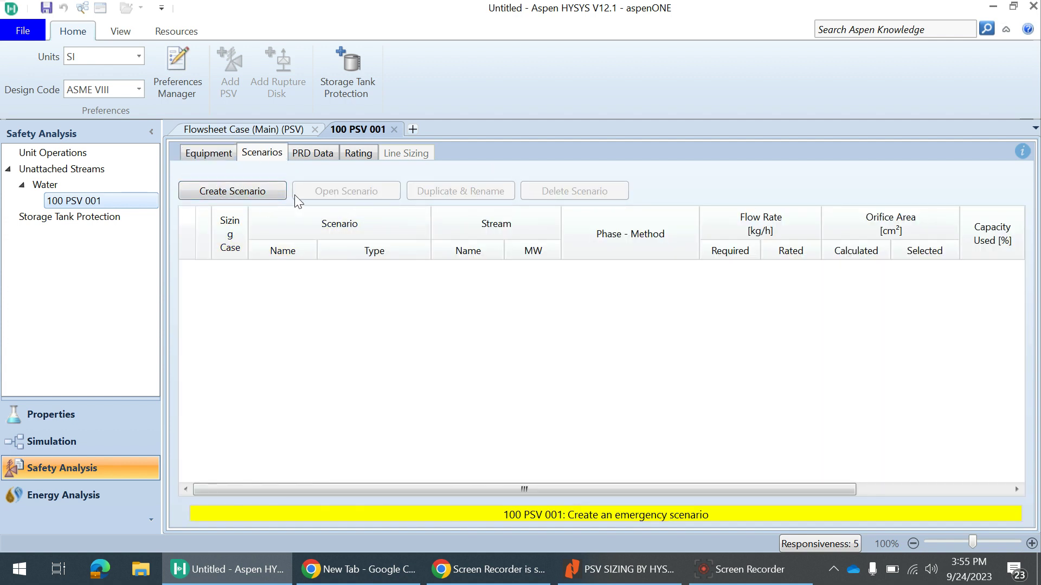
pyautogui.click(260, 191)
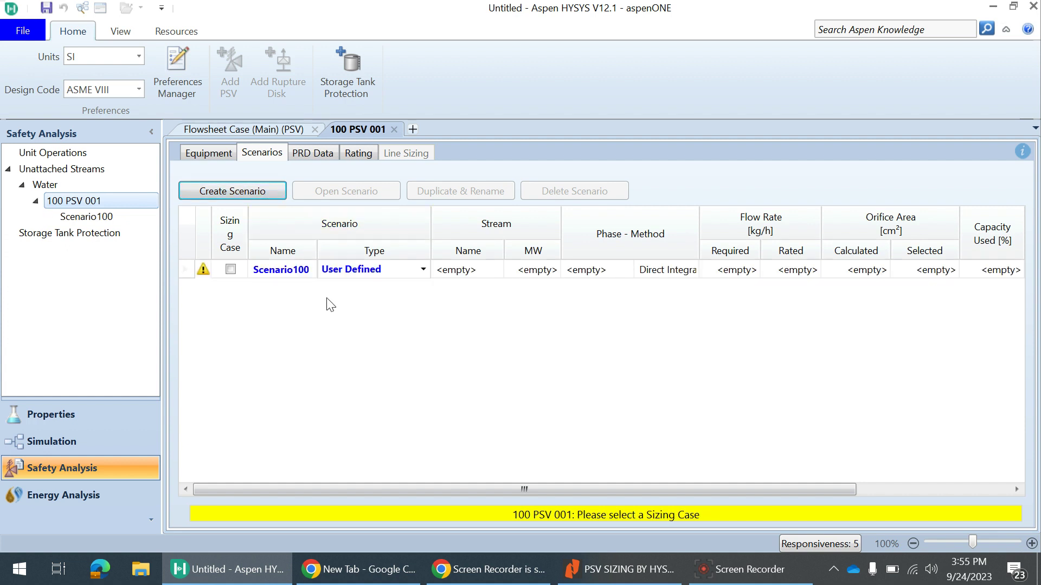
pyautogui.click(286, 271)
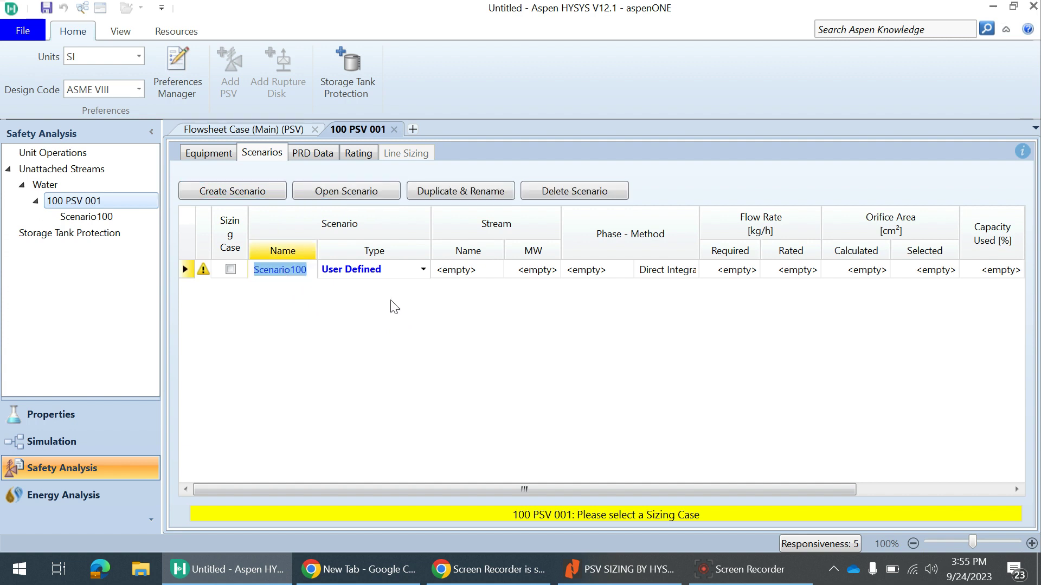
pyautogui.write('W')
pyautogui.press('BackSpace')
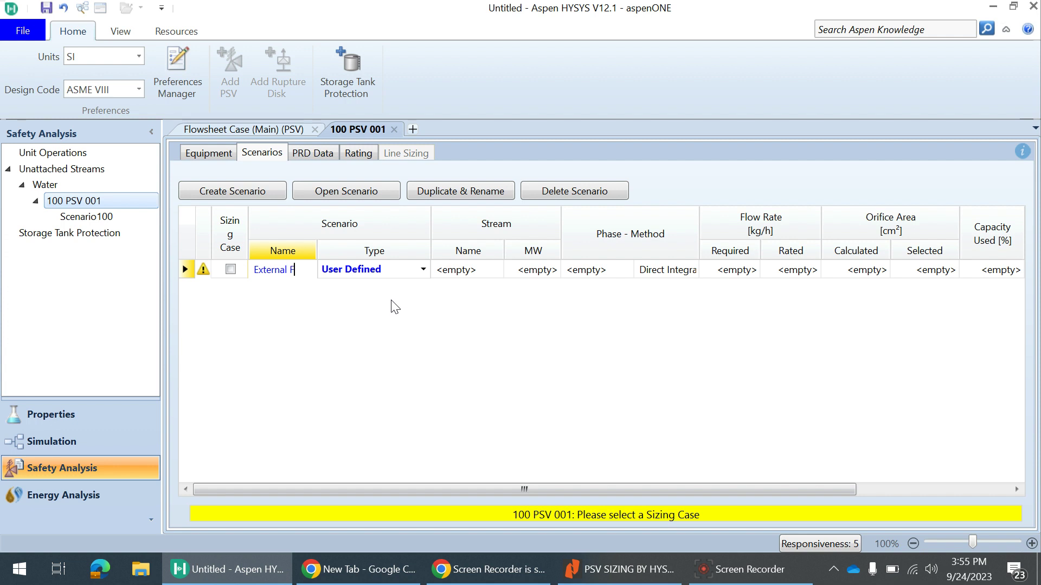
pyautogui.write('External Fire Case')
pyautogui.press('Return')
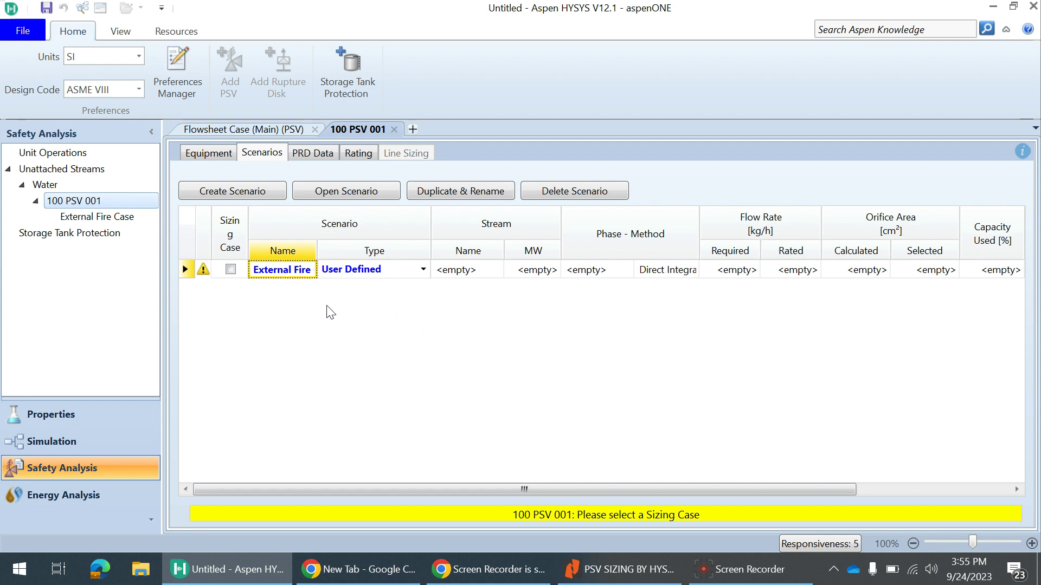
# Mark the External Fire Case scenario as the sizing case and set its type to Fire
pyautogui.click(231, 269)
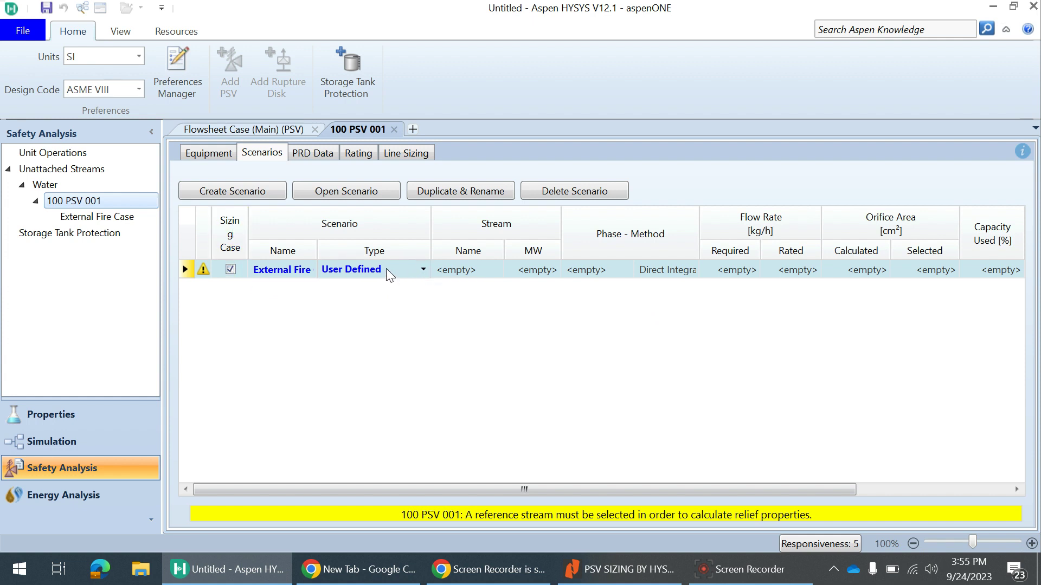
pyautogui.click(423, 269)
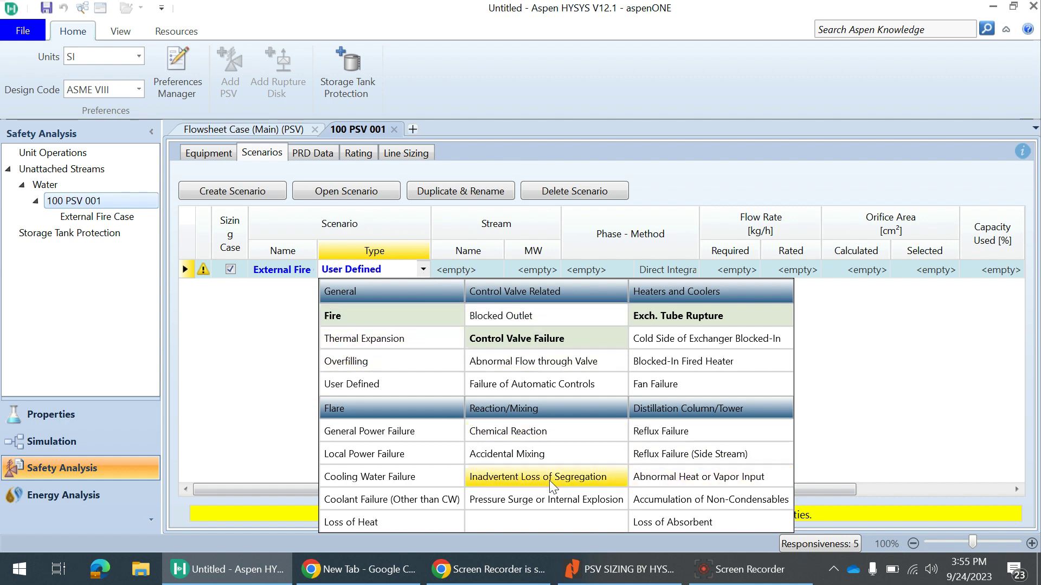
pyautogui.click(372, 318)
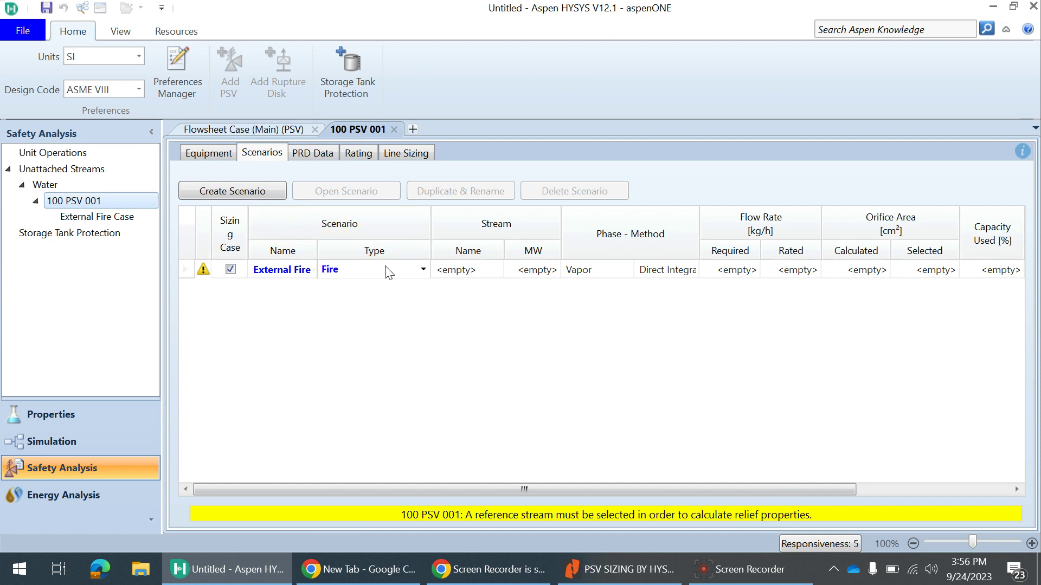
# Open the setup of the External Fire Case scenario and select Water as its reference stream
pyautogui.click(480, 270)
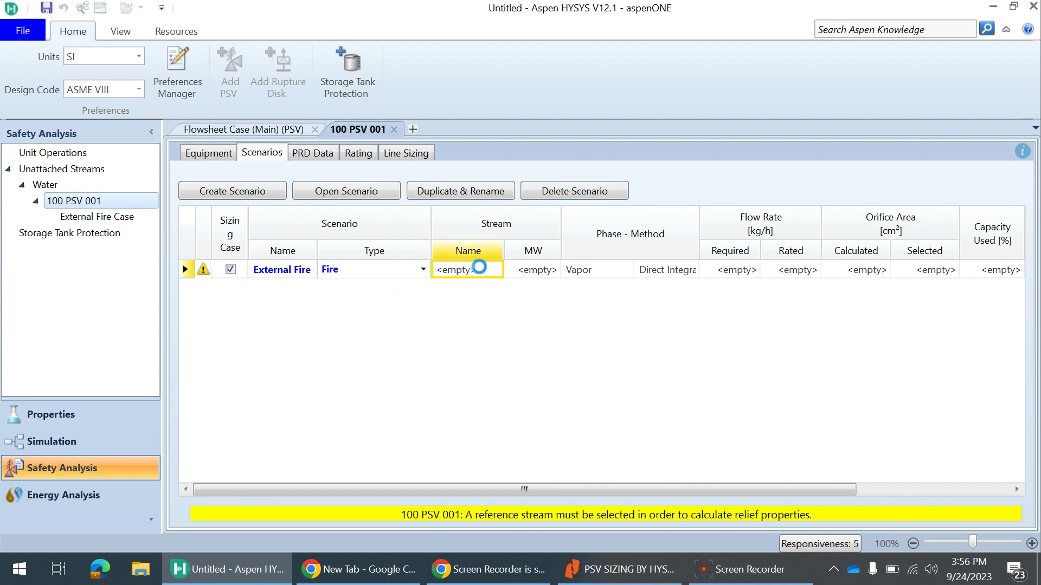
pyautogui.doubleClick(509, 273)
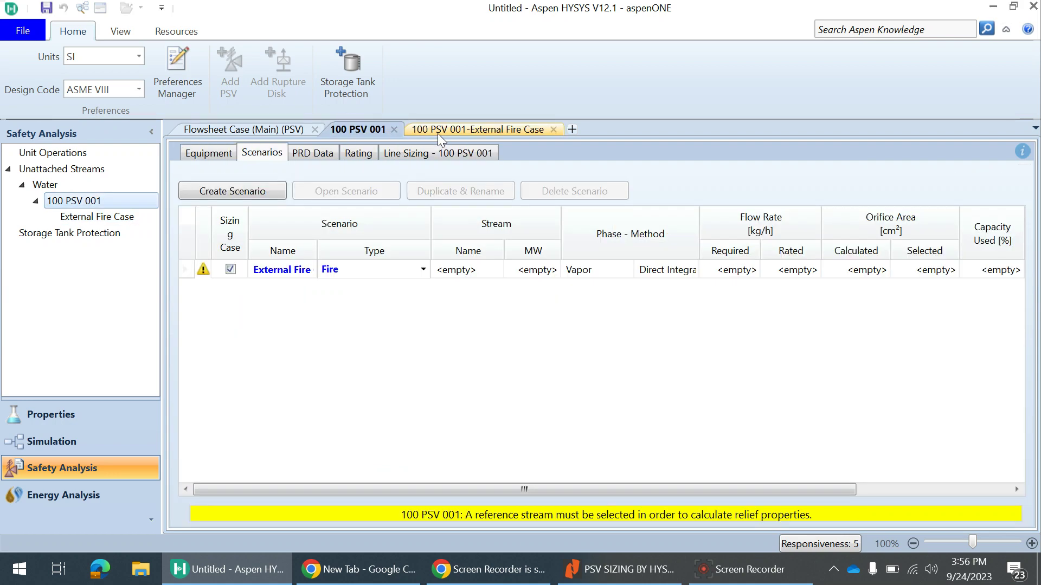
pyautogui.click(464, 131)
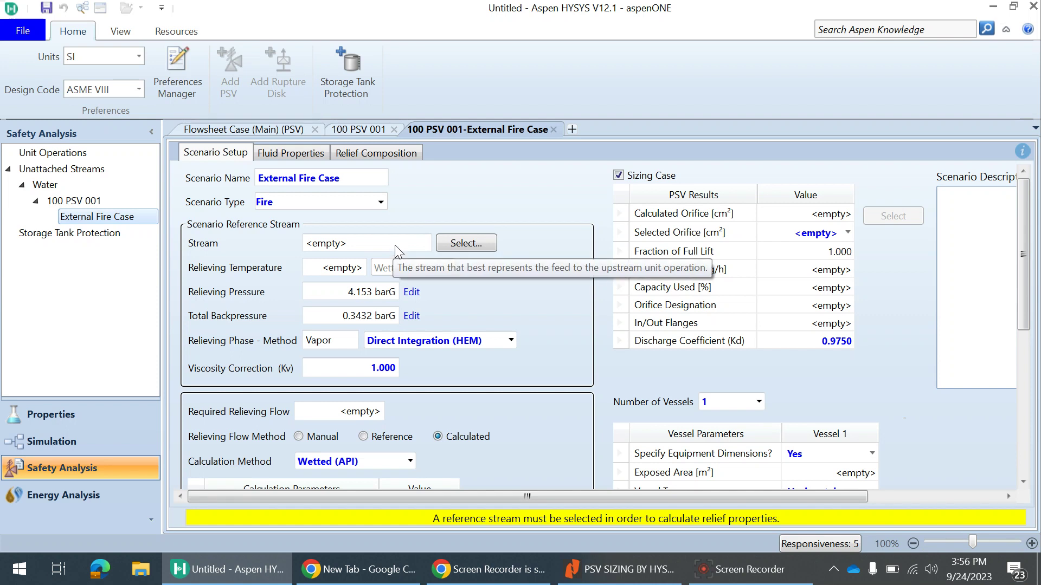
pyautogui.click(466, 243)
pyautogui.click(488, 166)
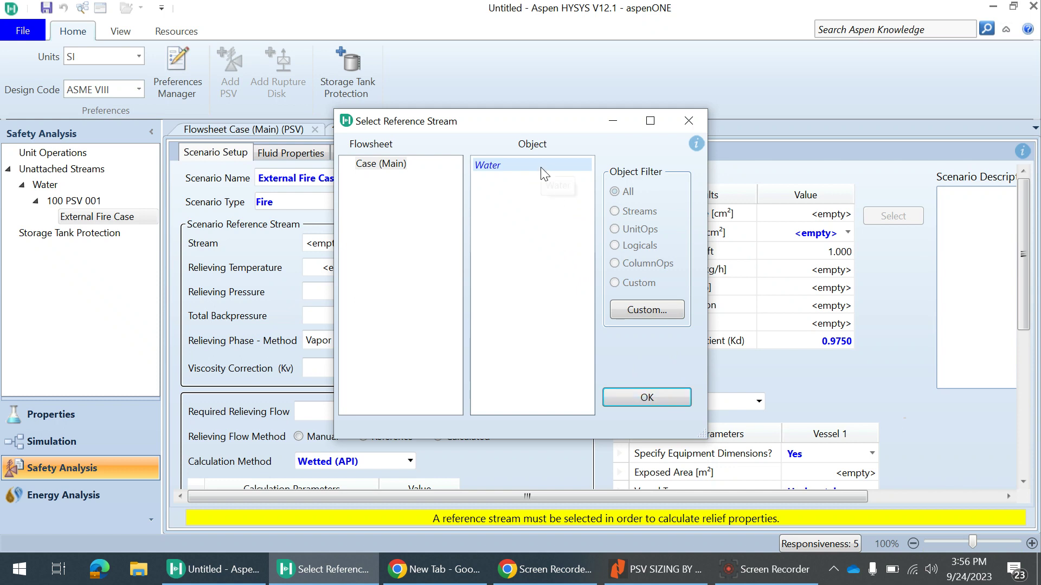
pyautogui.click(647, 398)
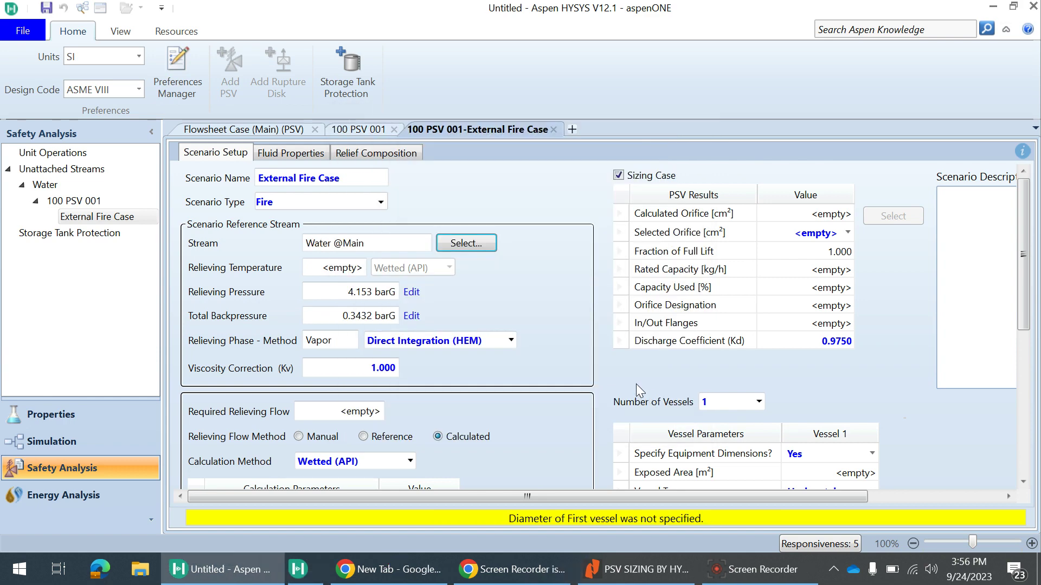
# Check the relieving pressure's allowable overpressure against the ASME VIII fire case in the PSV SIZING BY HYSYS SIMULATION document, and accept the calculation
pyautogui.scroll(-2, 466, 265)
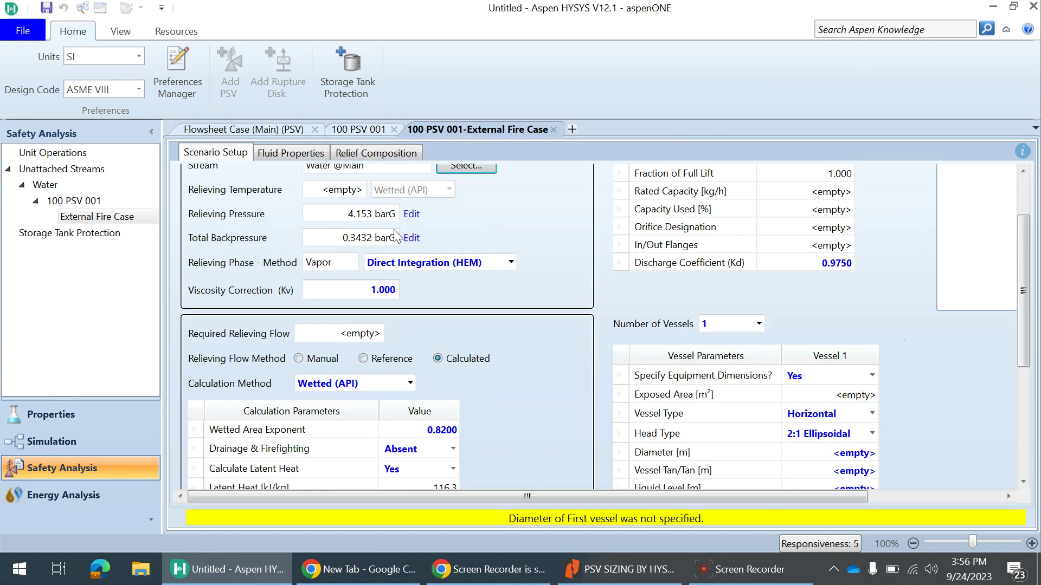
pyautogui.scroll(1, 474, 268)
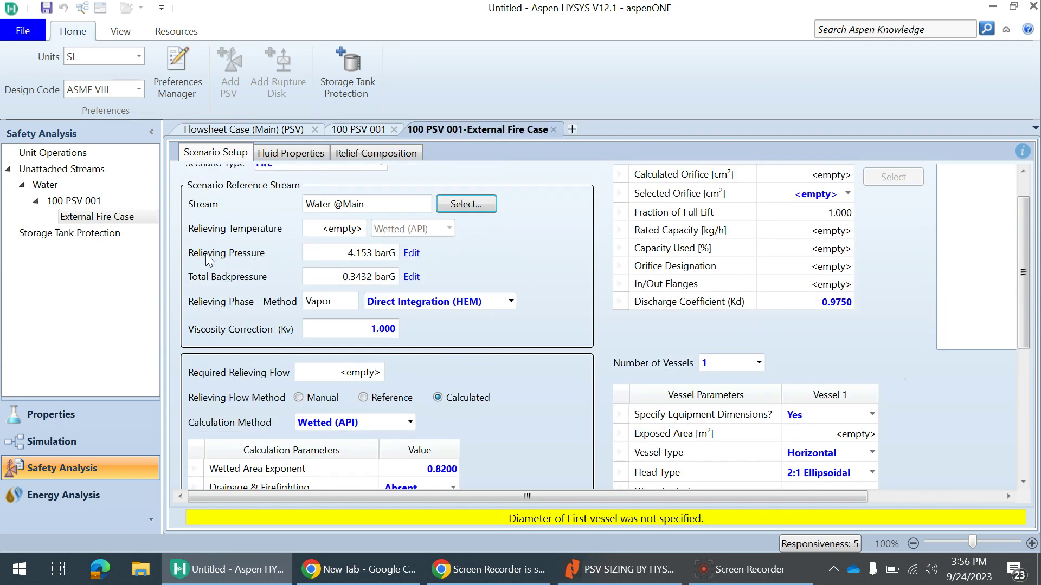
pyautogui.moveTo(363, 263)
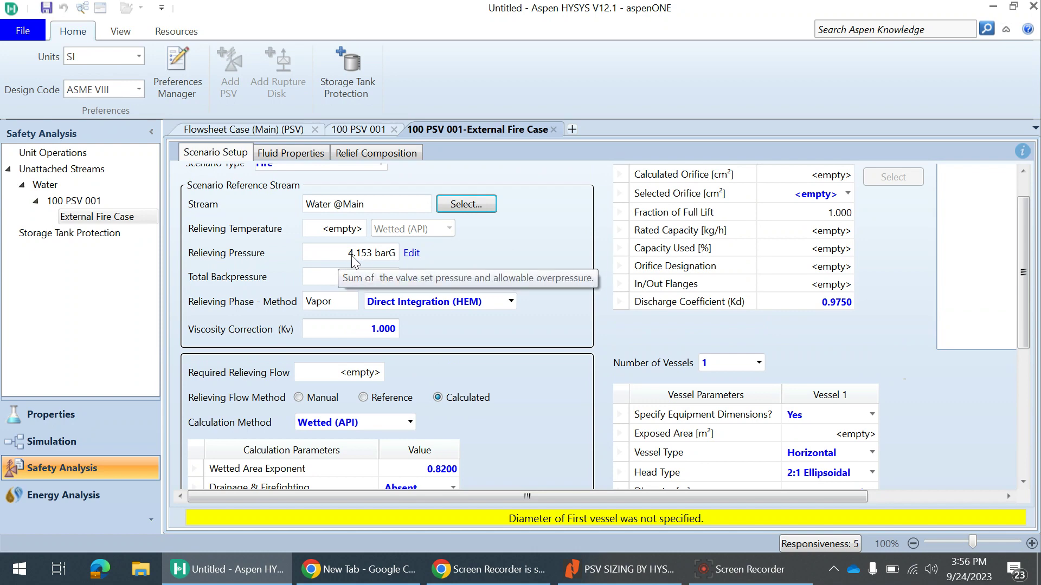
pyautogui.click(415, 259)
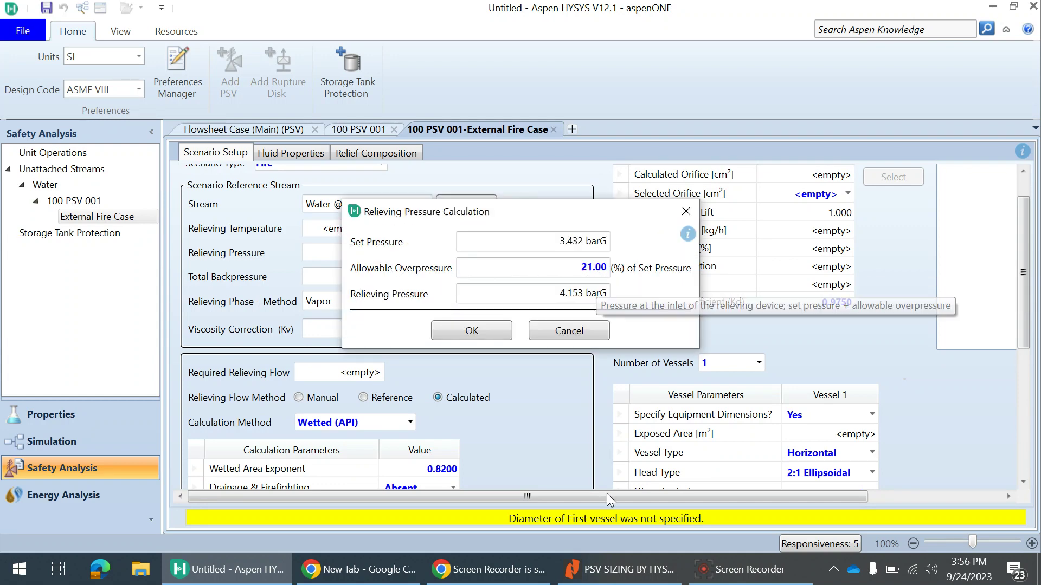
pyautogui.click(620, 569)
pyautogui.scroll(-2, 570, 314)
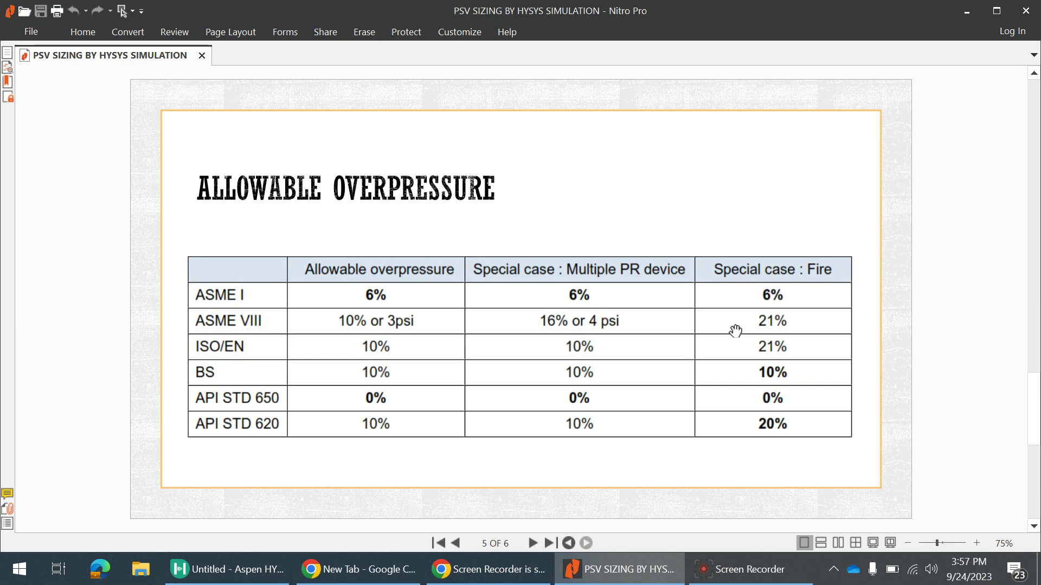
pyautogui.hotkey('alt', 'Tab')
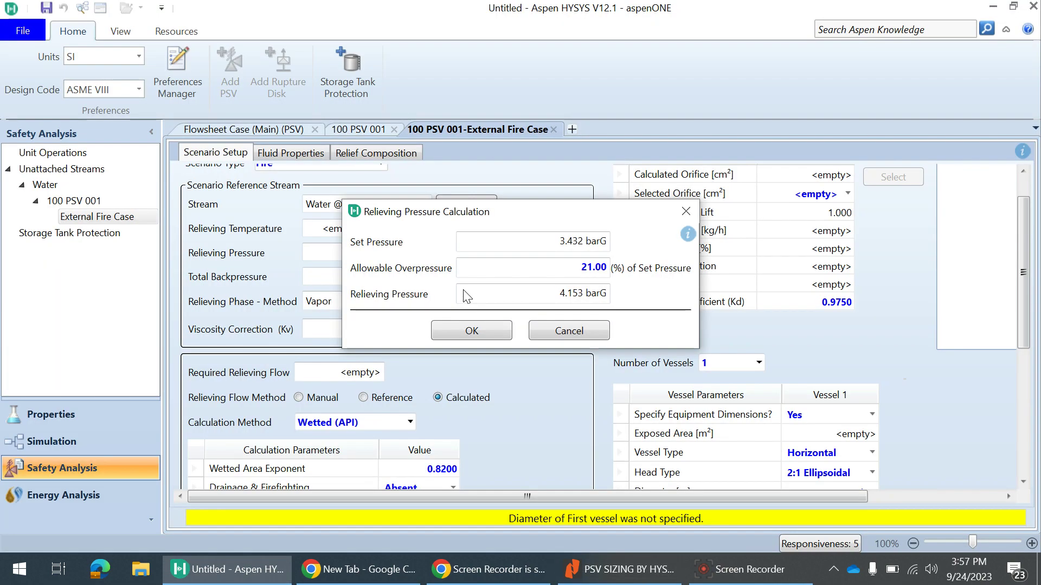
pyautogui.moveTo(597, 274)
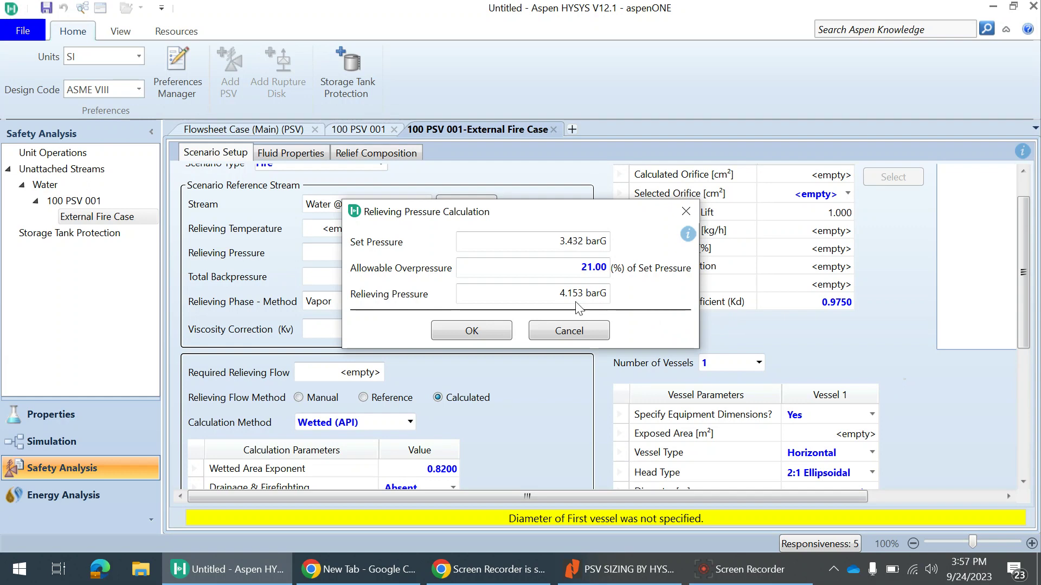
pyautogui.click(480, 333)
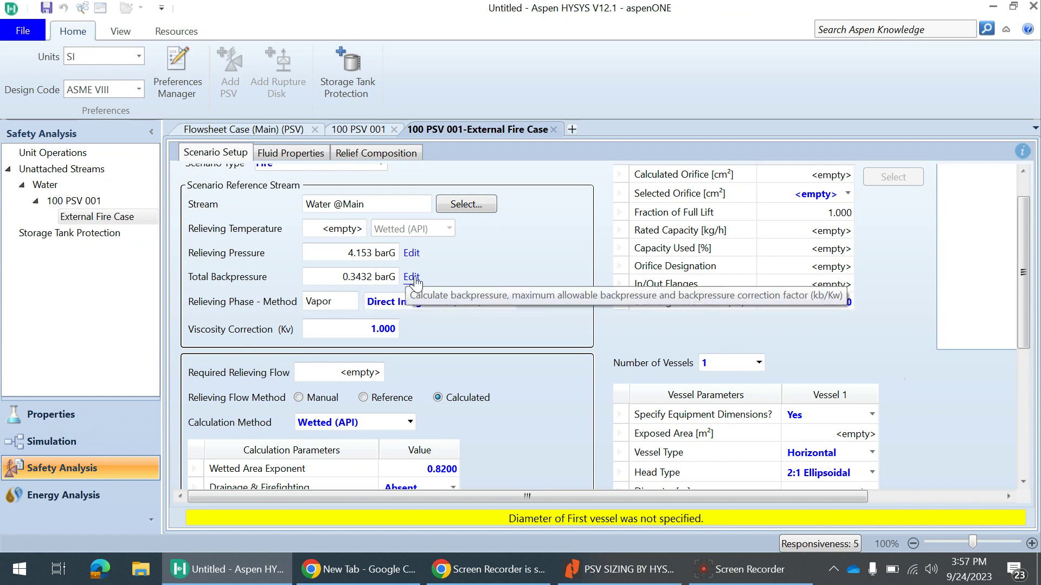
# Set the built-up backpressure to 0.3 bar in the backpressure parameters and accept them
pyautogui.click(411, 277)
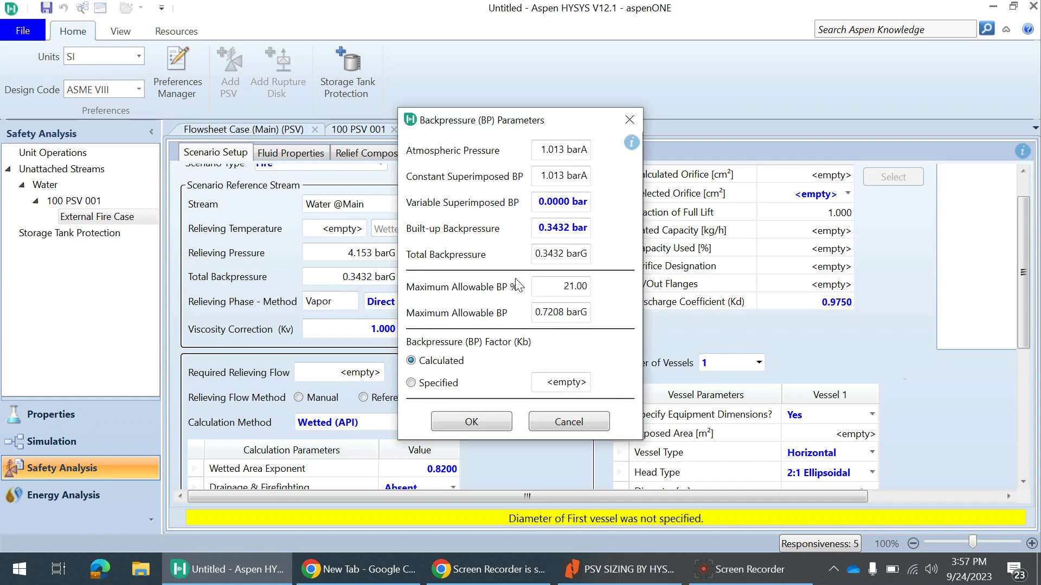
pyautogui.click(548, 230)
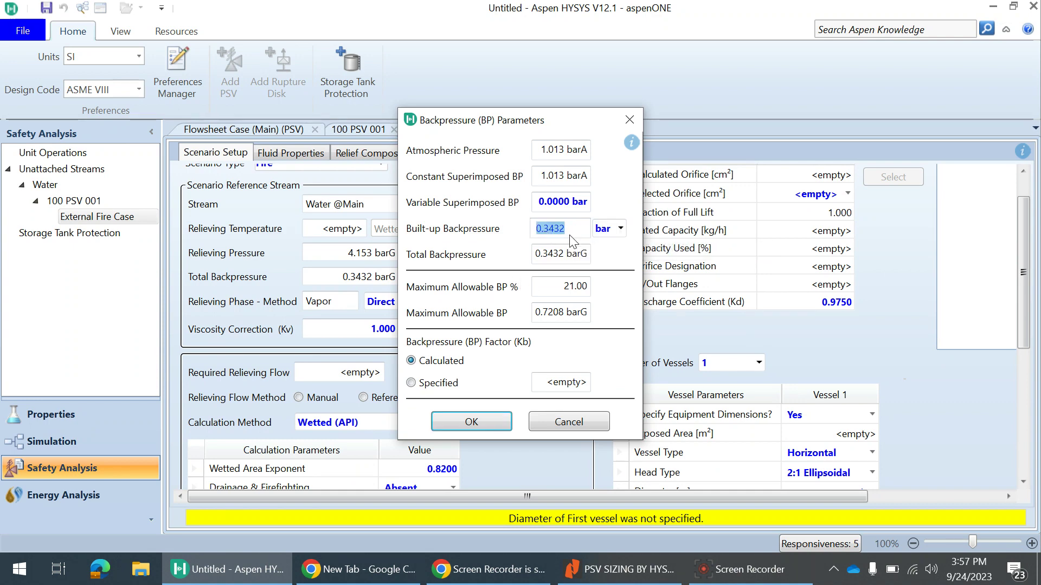
pyautogui.write('0')
pyautogui.press('Return')
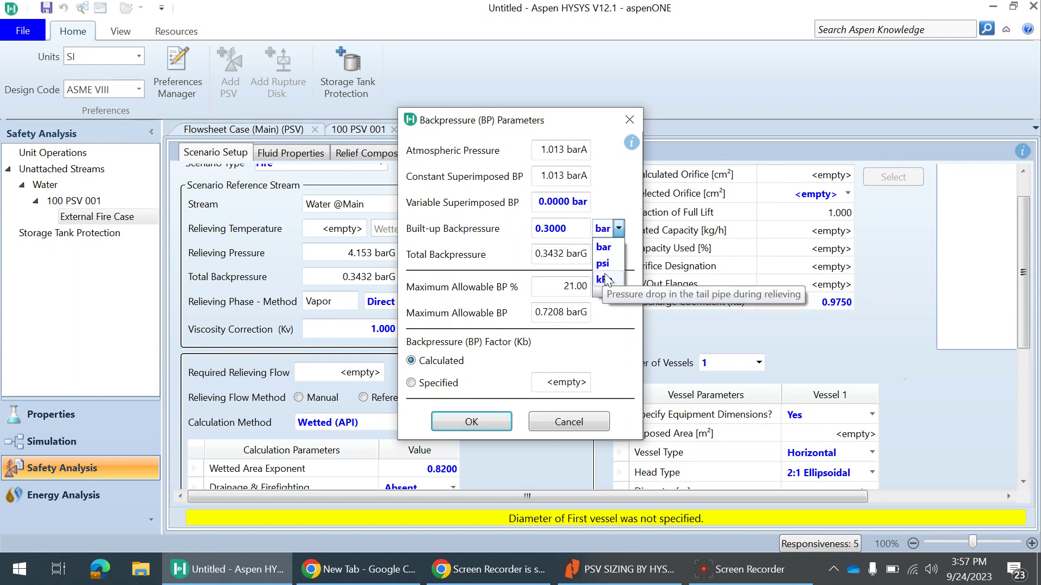
pyautogui.click(568, 233)
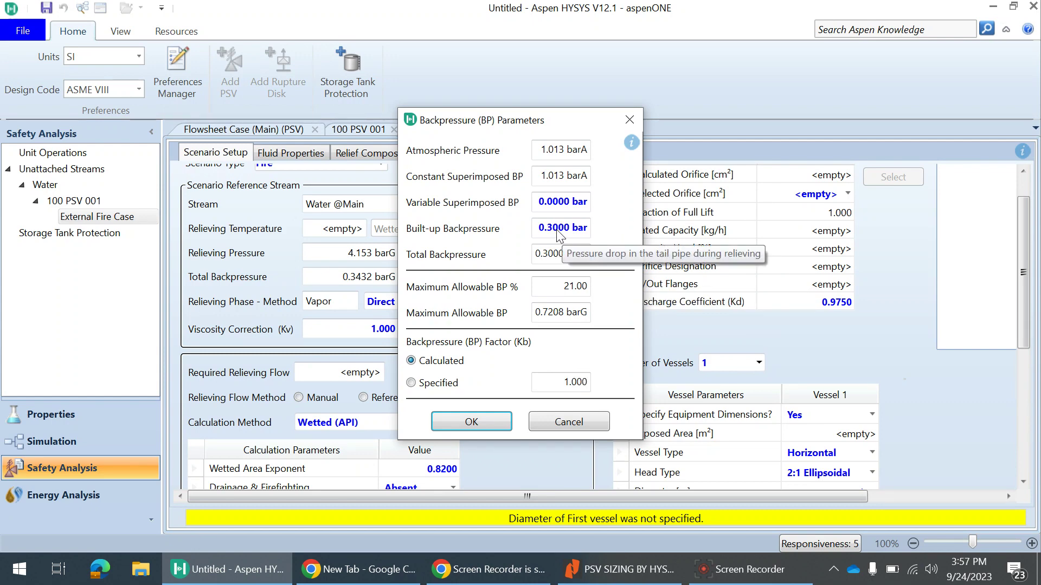
pyautogui.click(485, 422)
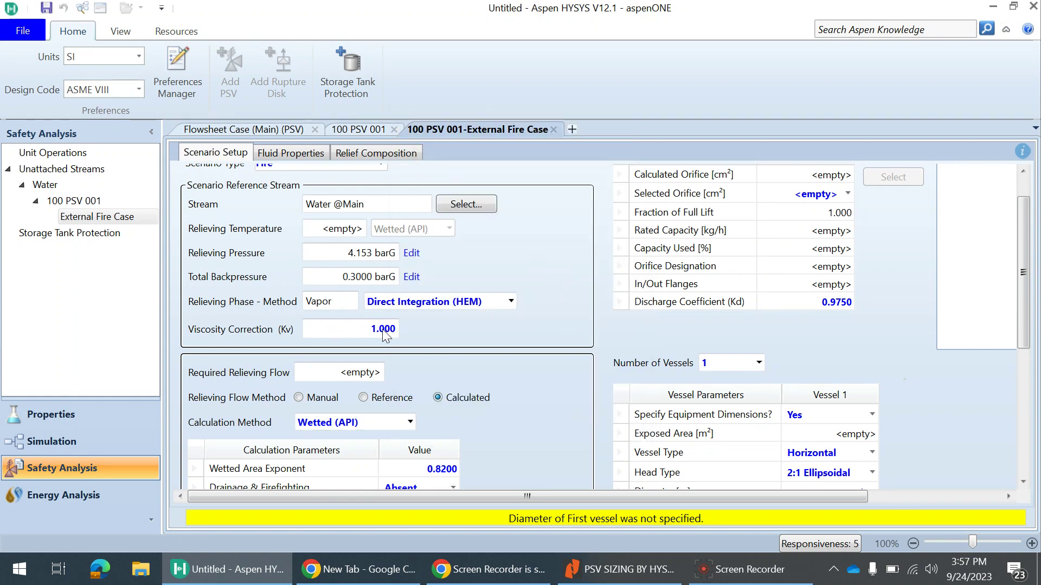
# Check the firefighting arrangement in the problem statement of the PSV SIZING BY HYSYS SIMULATION document, and set Drainage & Firefighting to Present in HYSYS
pyautogui.scroll(-1, 355, 303)
pyautogui.scroll(-1, 492, 281)
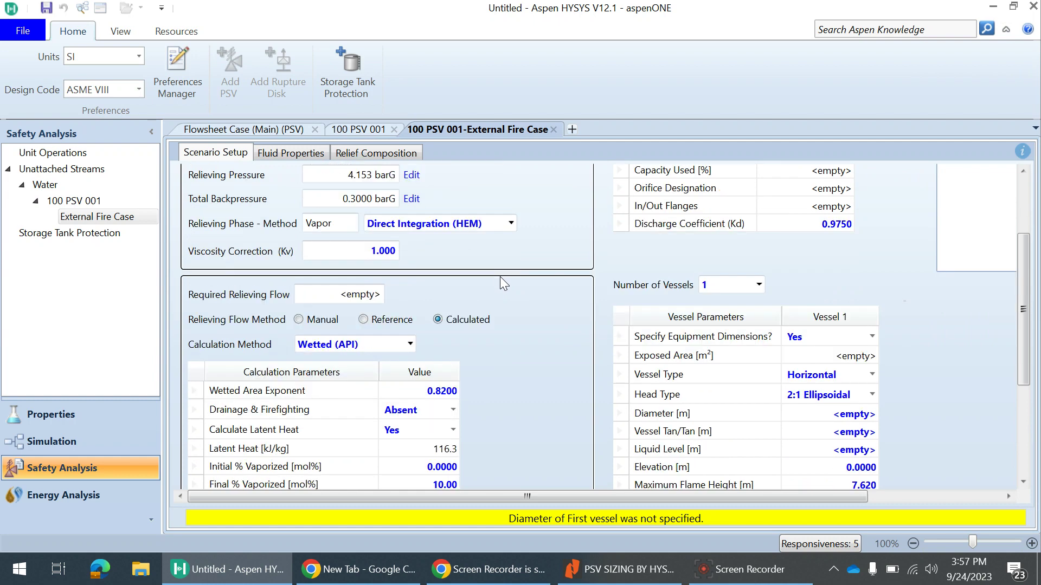
pyautogui.scroll(-2, 483, 328)
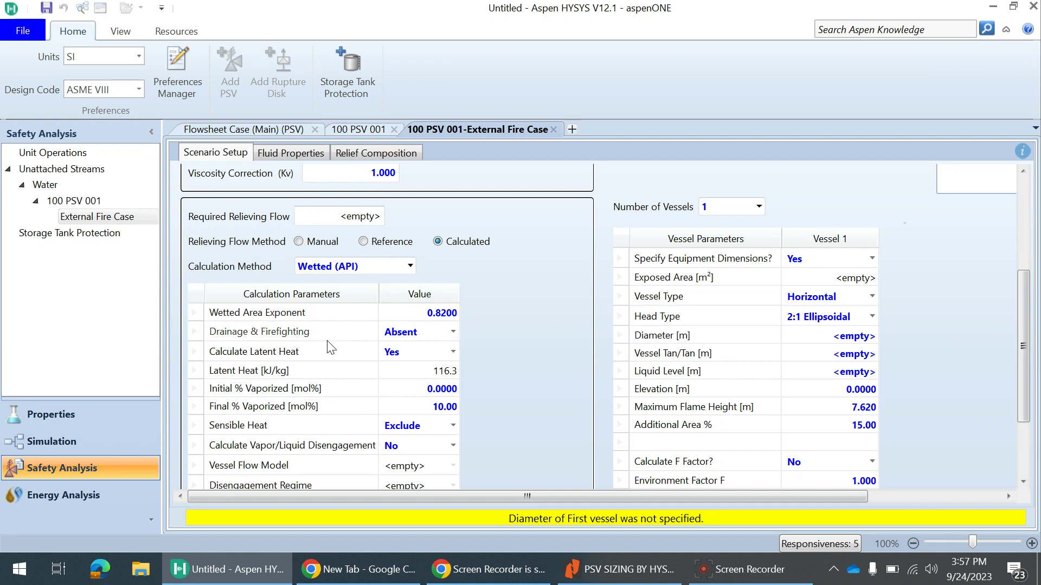
pyautogui.click(635, 581)
pyautogui.scroll(4, 487, 357)
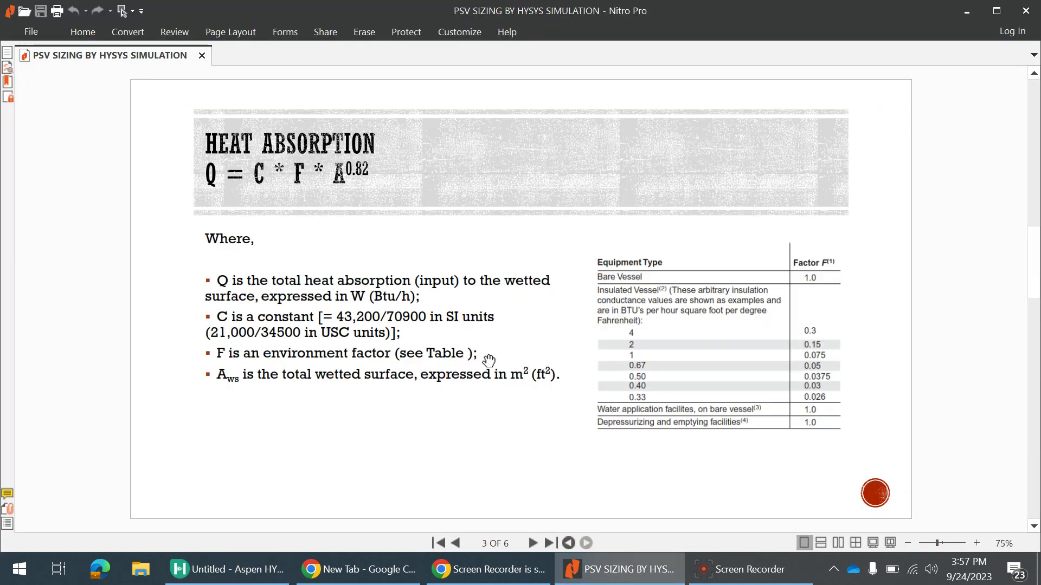
pyautogui.scroll(-1, 487, 358)
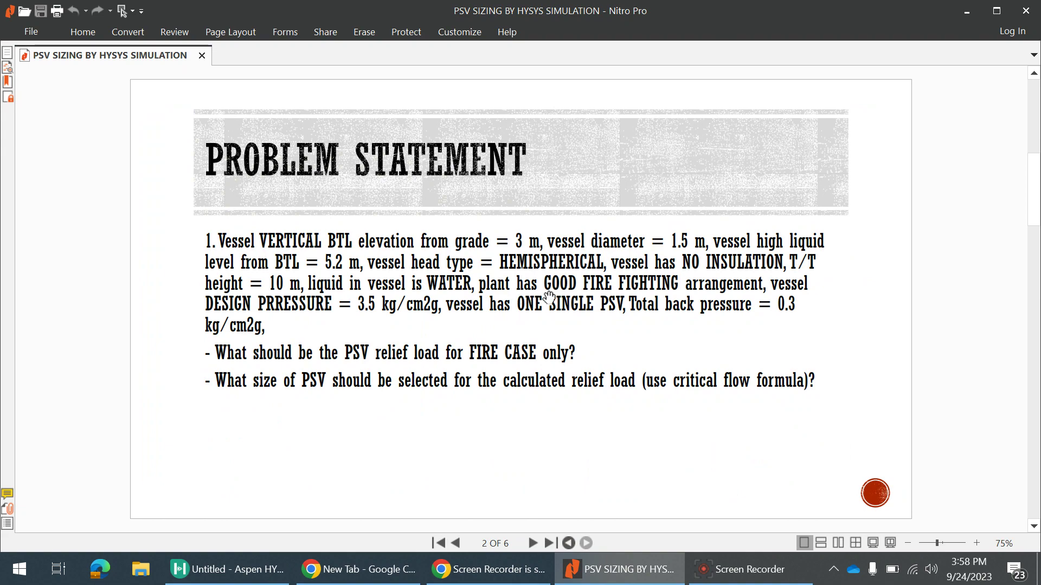
pyautogui.hotkey('alt', 'Tab')
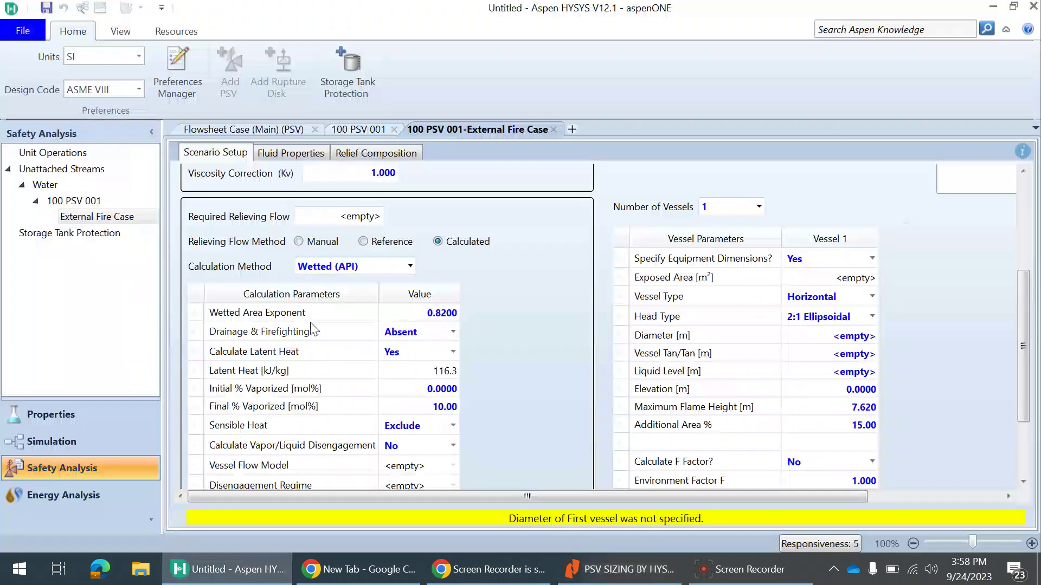
pyautogui.click(454, 333)
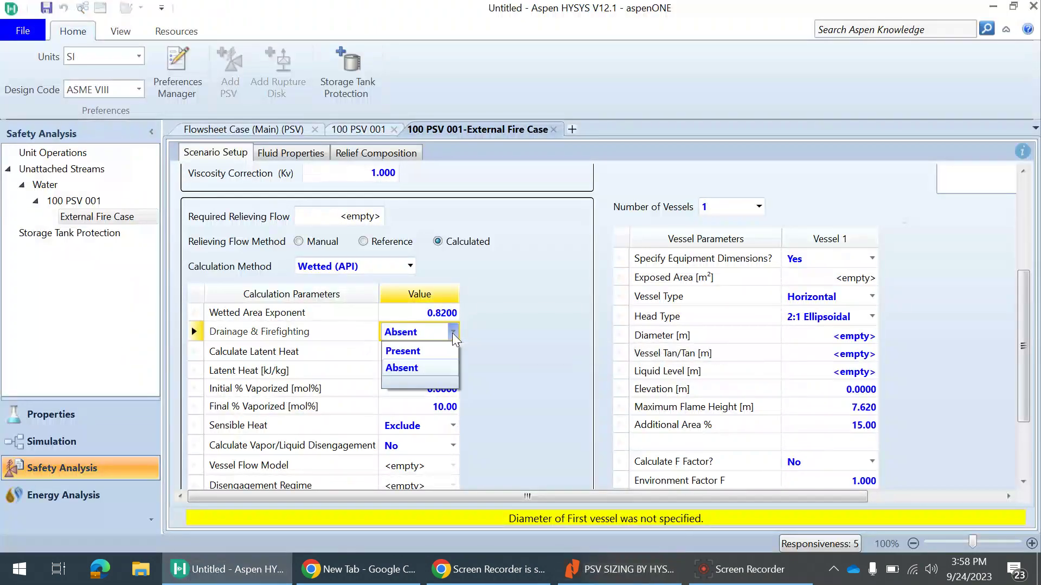
pyautogui.click(427, 352)
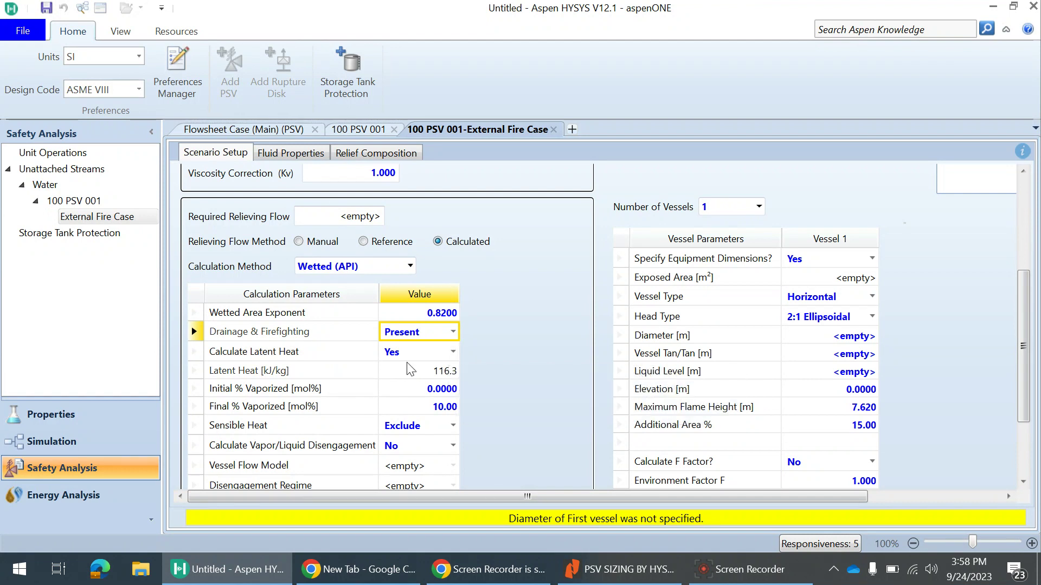
# Switch the latent heat calculation to No and back to Yes
pyautogui.click(453, 351)
pyautogui.click(420, 389)
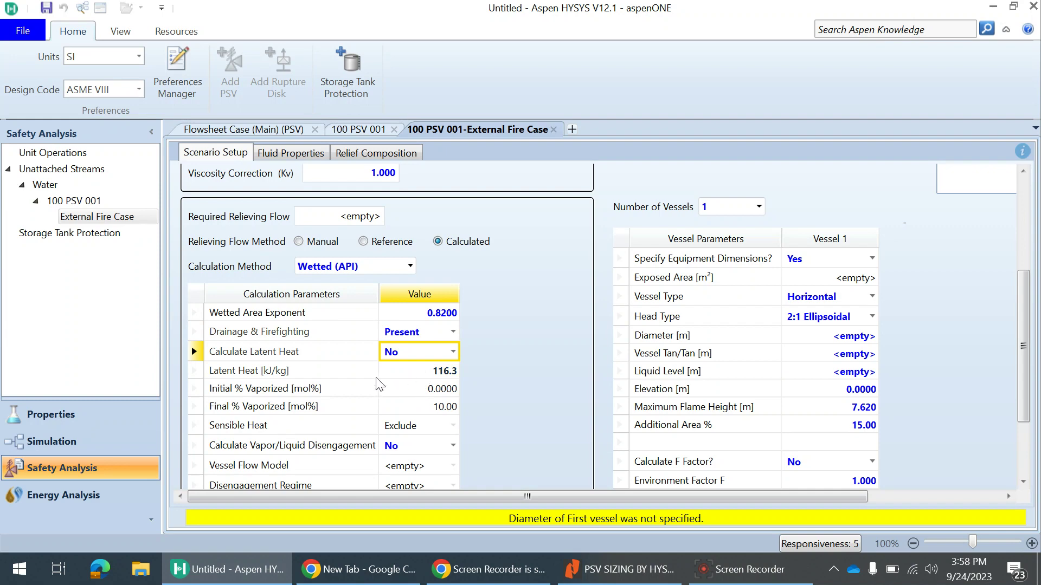
pyautogui.click(453, 351)
pyautogui.click(437, 373)
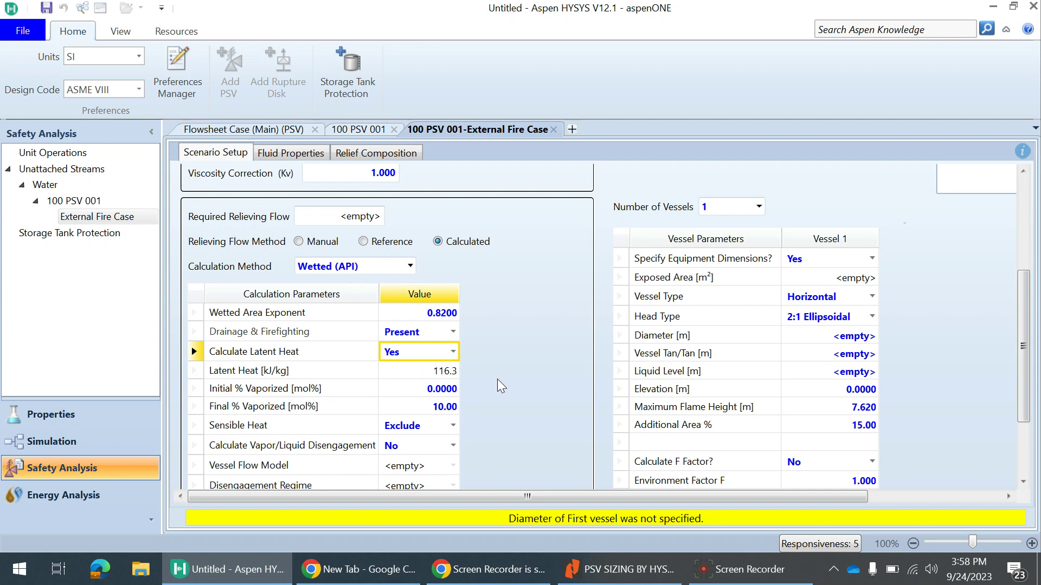
# Keep the number of vessels at 1 and set Vessel 1 to type Vertical (incl. bottom head) with a Hemispherical head
pyautogui.moveTo(422, 391)
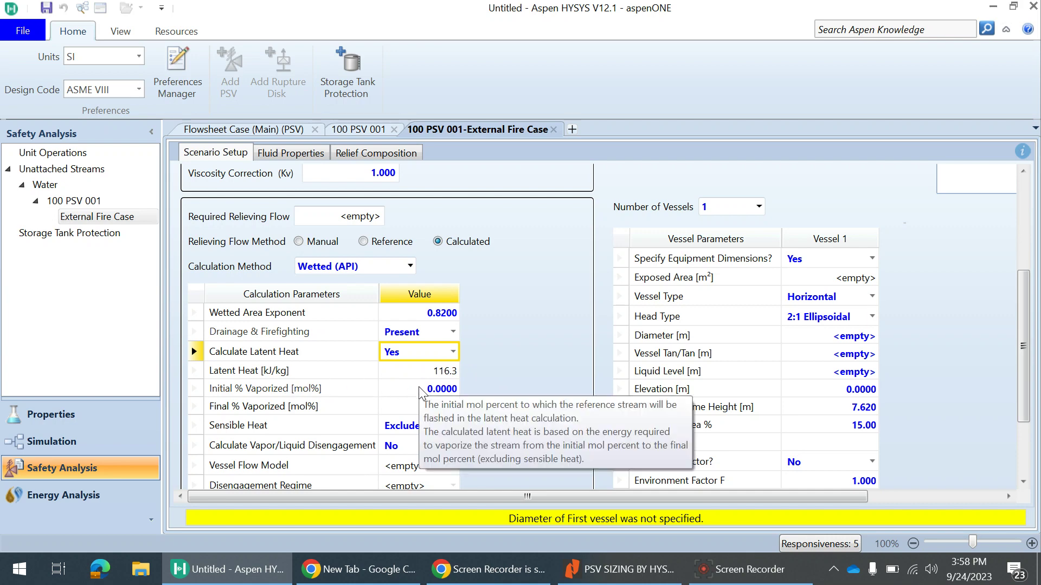
pyautogui.scroll(-2, 382, 436)
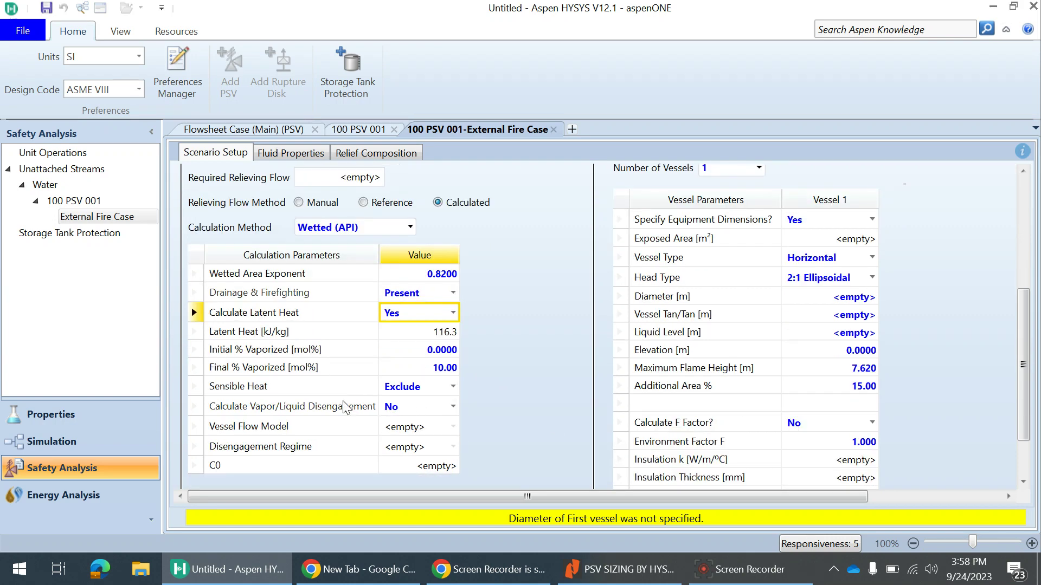
pyautogui.scroll(5, 669, 295)
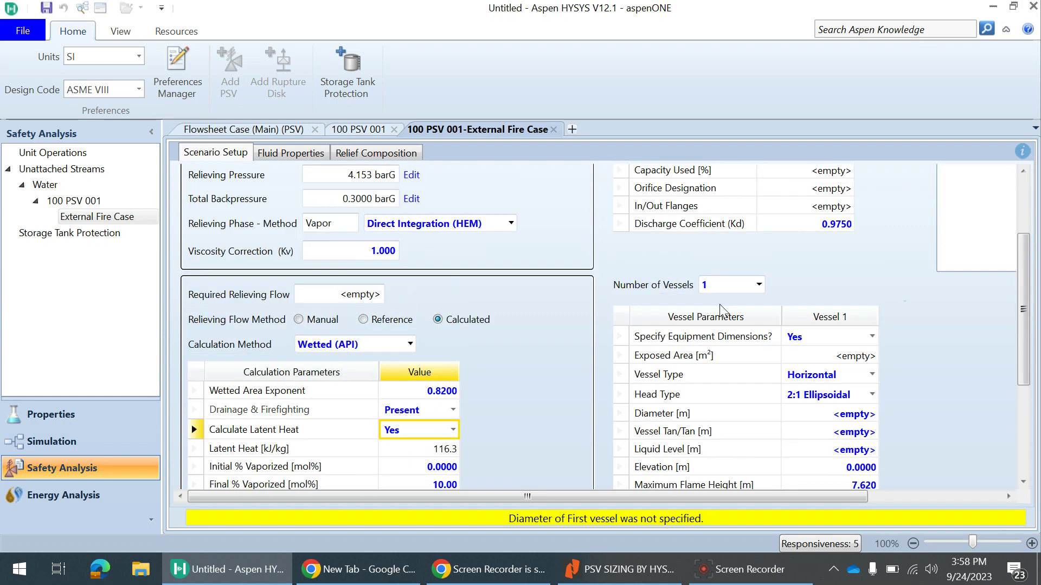
pyautogui.click(760, 287)
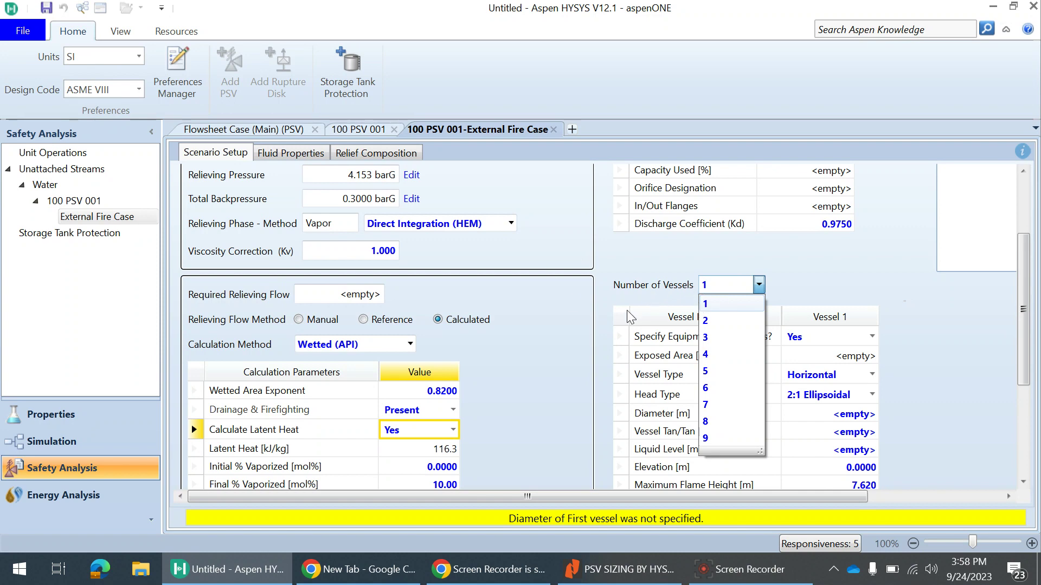
pyautogui.click(705, 304)
pyautogui.scroll(-3, 786, 325)
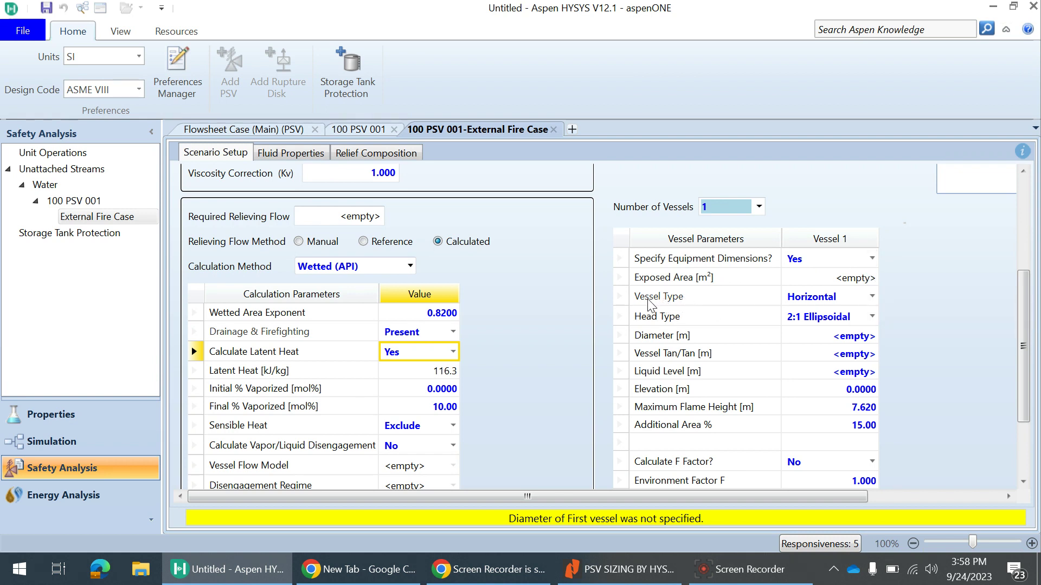
pyautogui.click(871, 296)
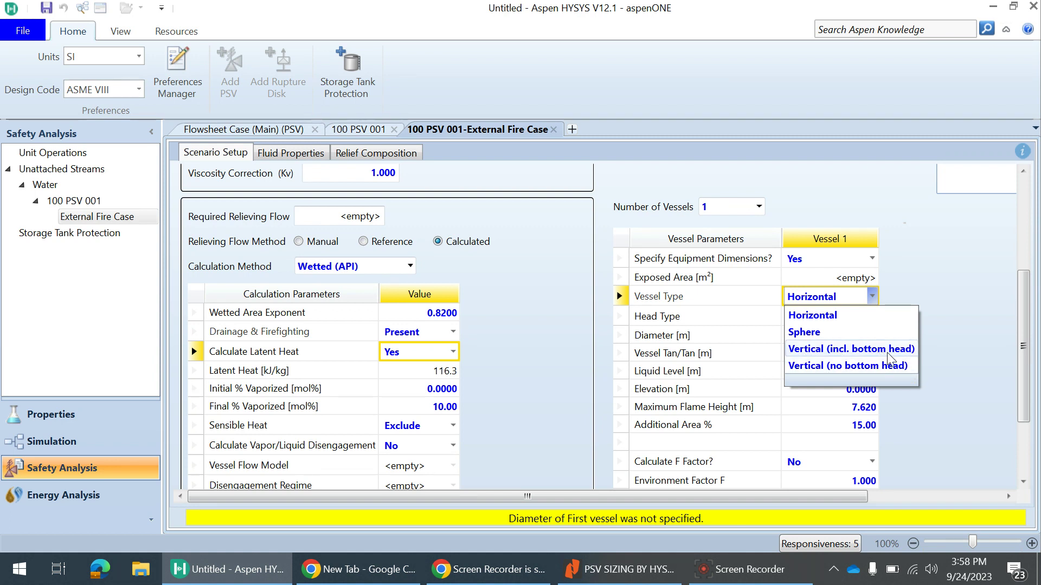
pyautogui.click(808, 352)
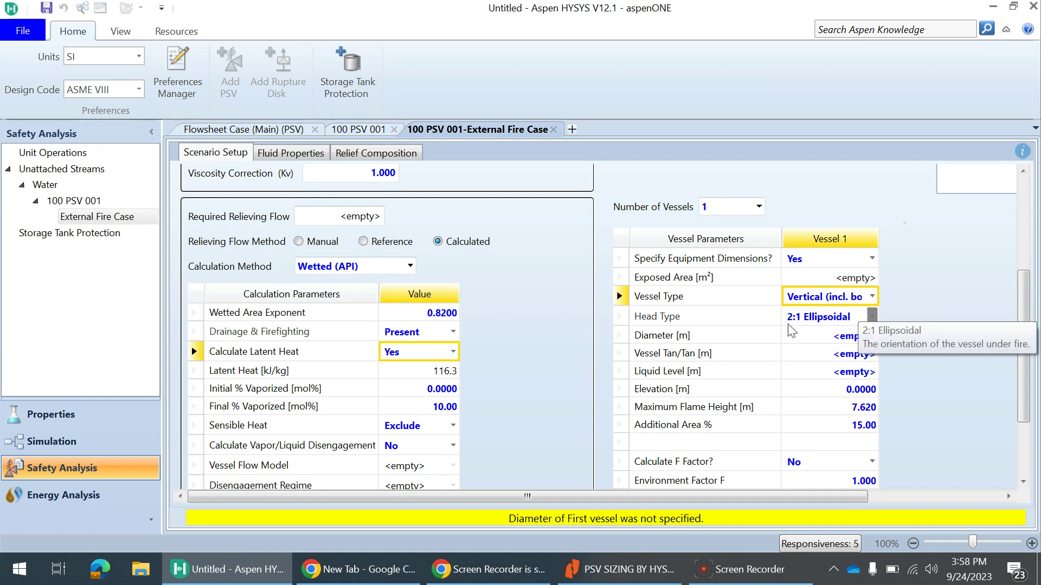
pyautogui.click(871, 318)
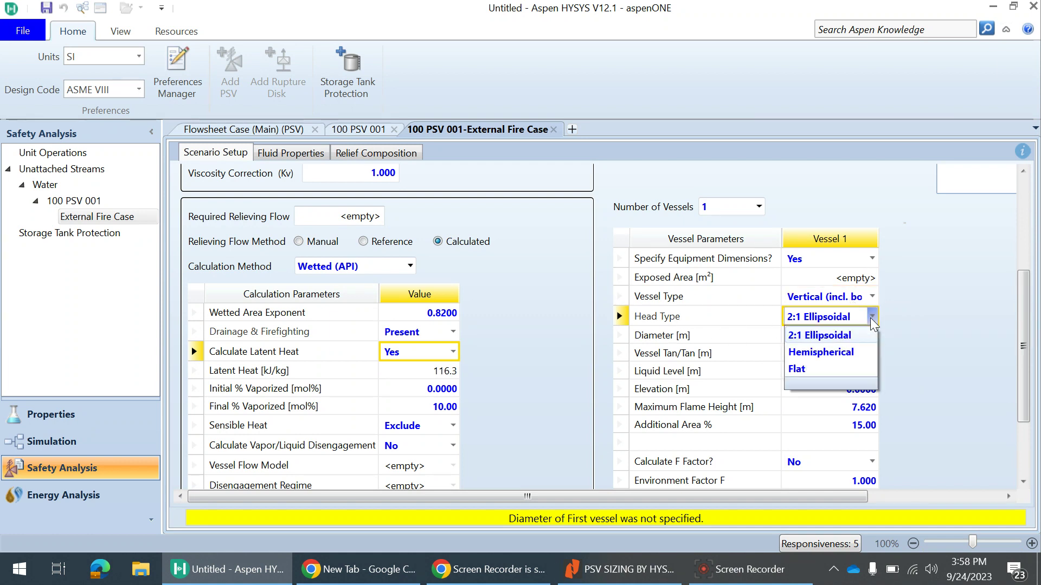
pyautogui.click(818, 353)
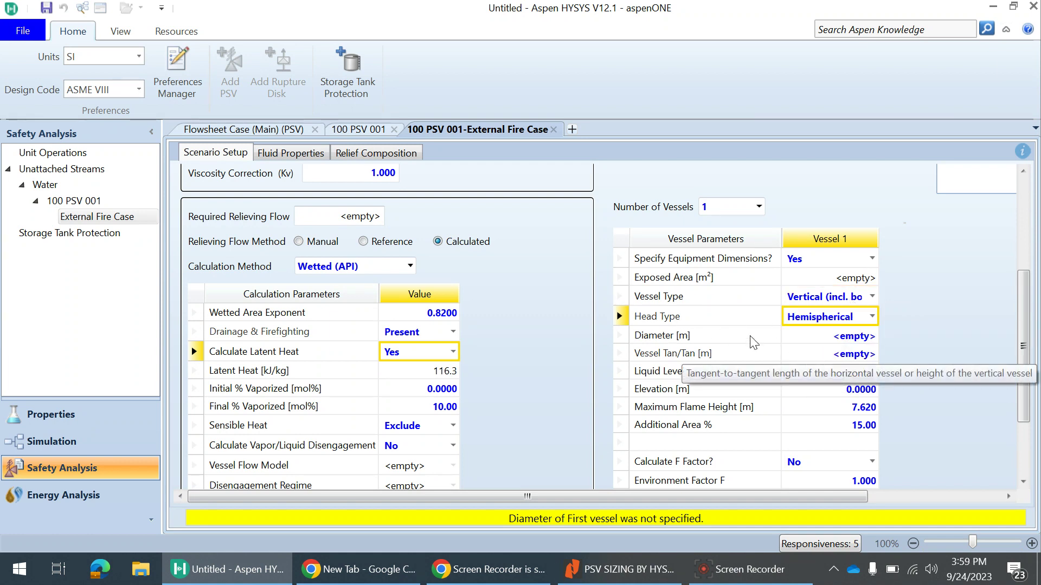
# Set Vessel 1's diameter to 1.5 m and its tangent-to-tangent height to 10 m
pyautogui.click(856, 339)
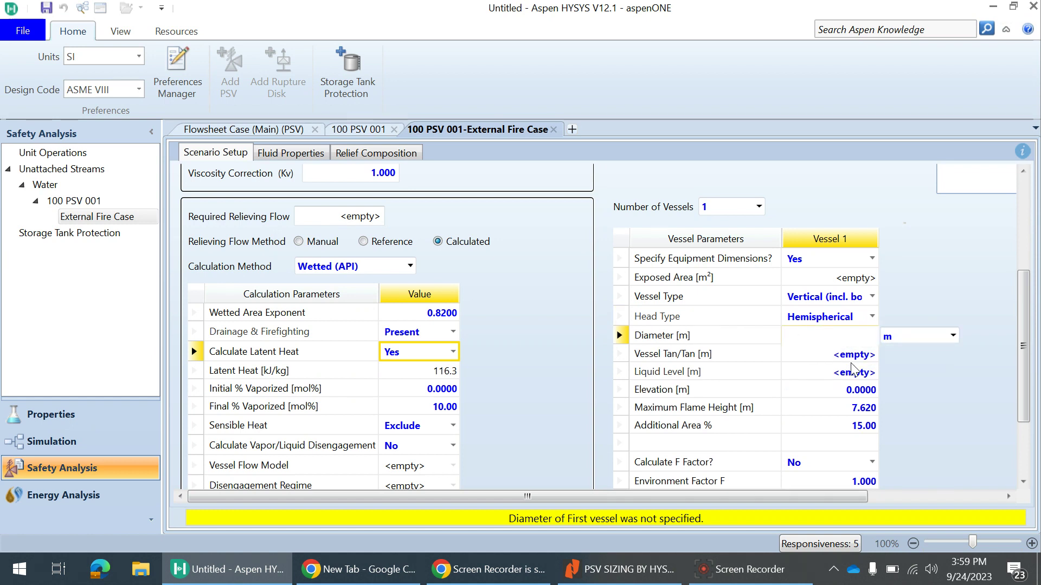
pyautogui.write('1.5')
pyautogui.press('Return')
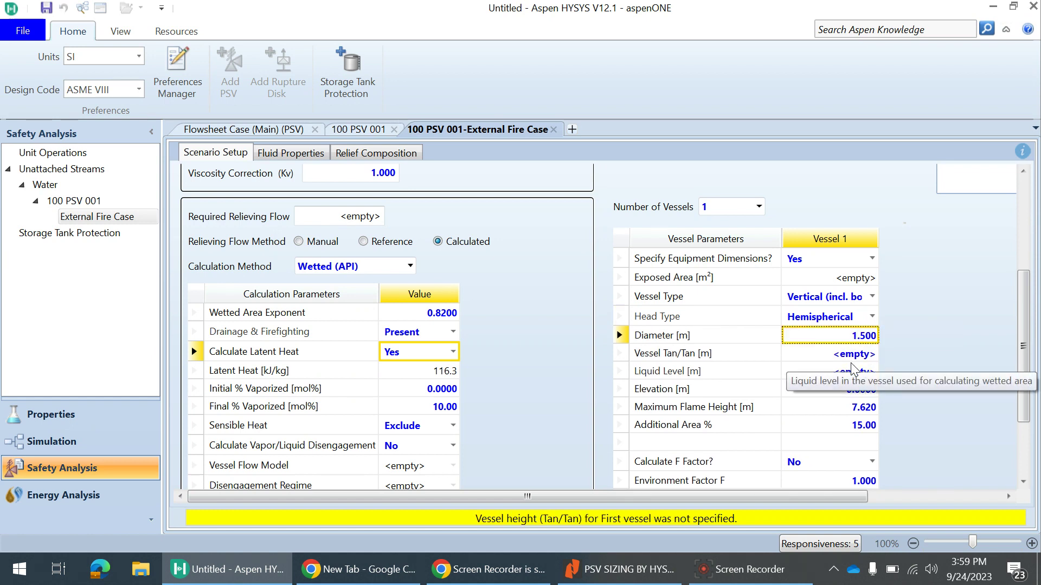
pyautogui.click(811, 355)
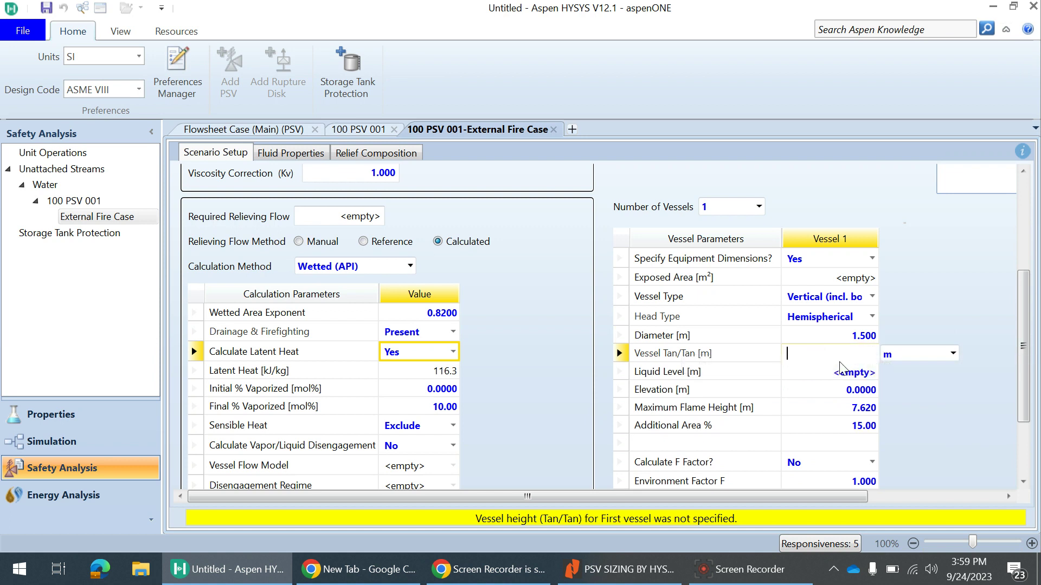
pyautogui.write('10')
pyautogui.press('Return')
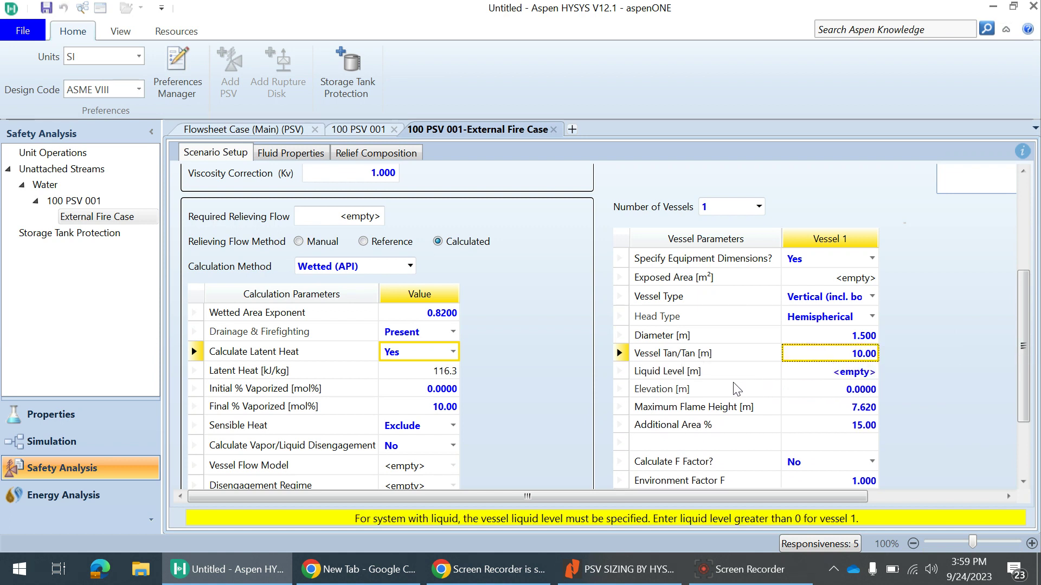
# Set Vessel 1's liquid level to 5.2 m and its elevation to 3 m
pyautogui.click(813, 372)
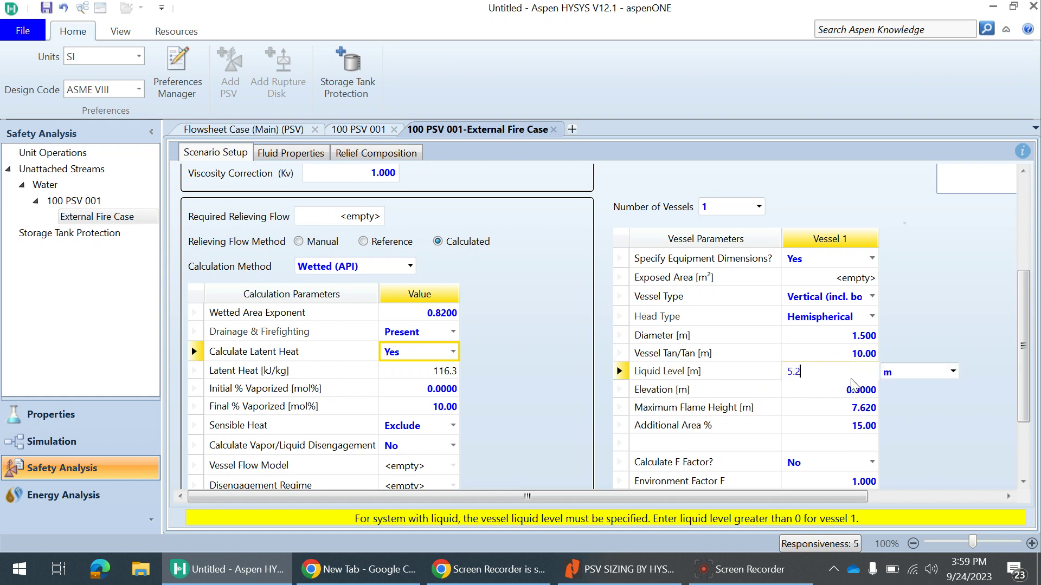
pyautogui.write('5.2')
pyautogui.press('Return')
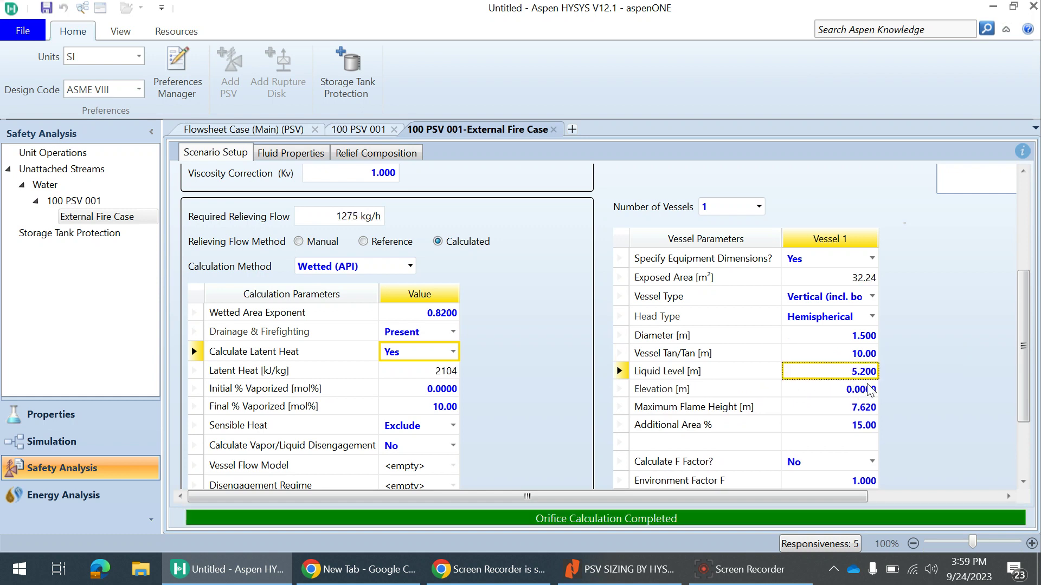
pyautogui.click(839, 398)
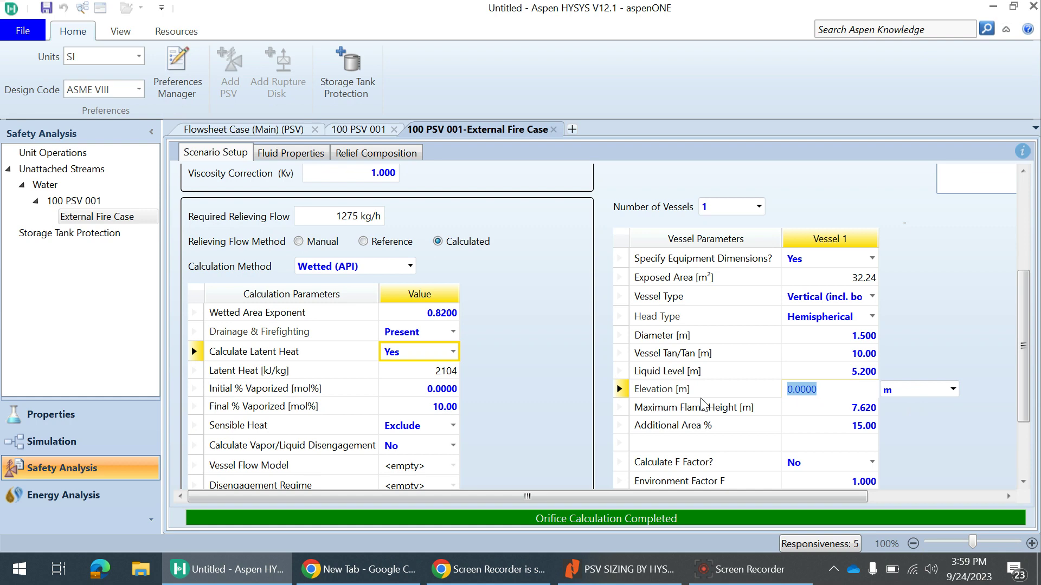
pyautogui.write('3')
pyautogui.press('Return')
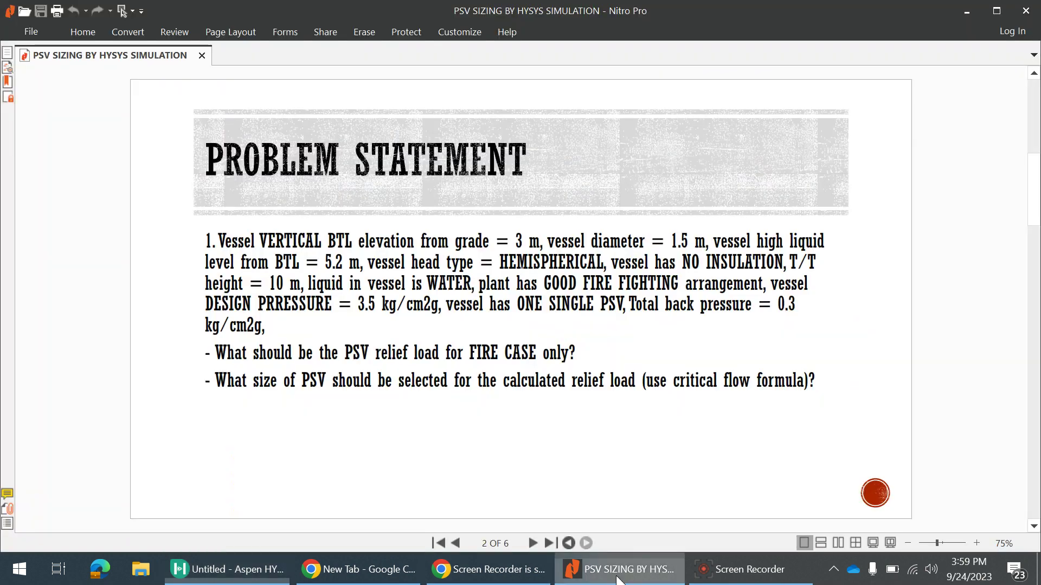
# Check the vessel sketch in the PSV SIZING BY HYSYS SIMULATION document, and set Vessel 1's maximum flame height to 7.6 m in HYSYS
pyautogui.click(618, 569)
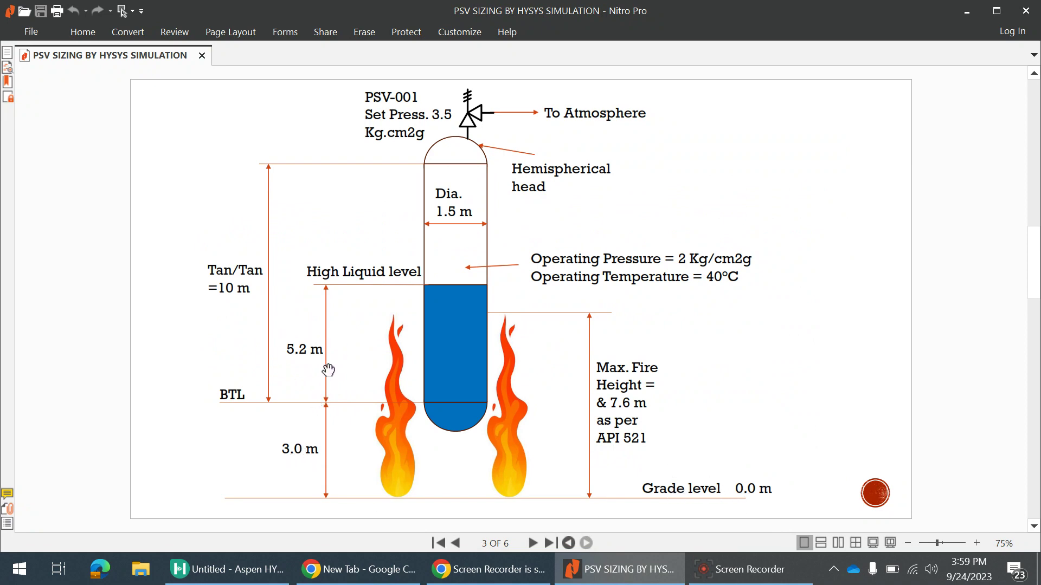
pyautogui.hotkey('alt', 'Tab')
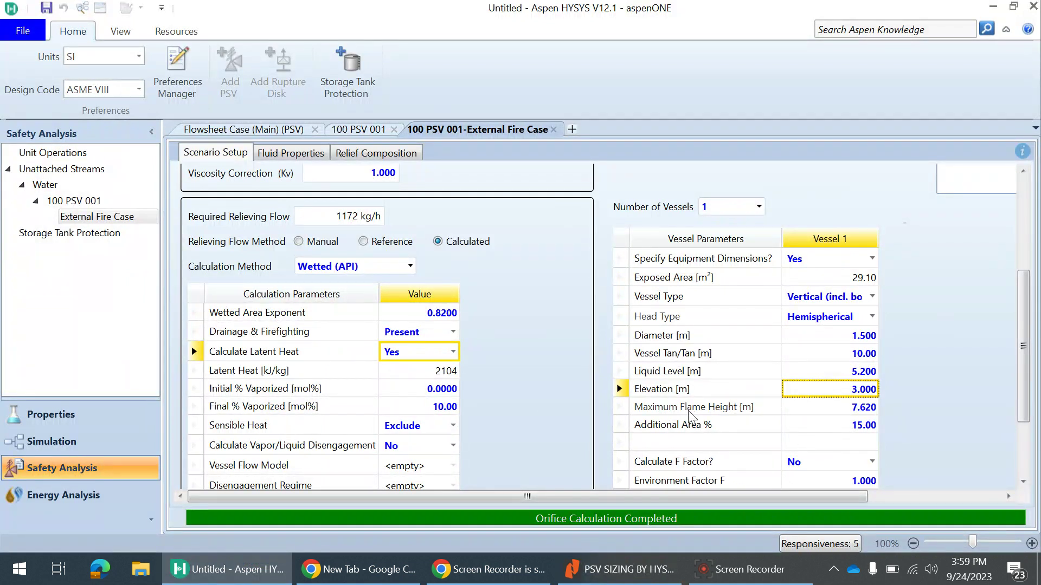
pyautogui.click(815, 408)
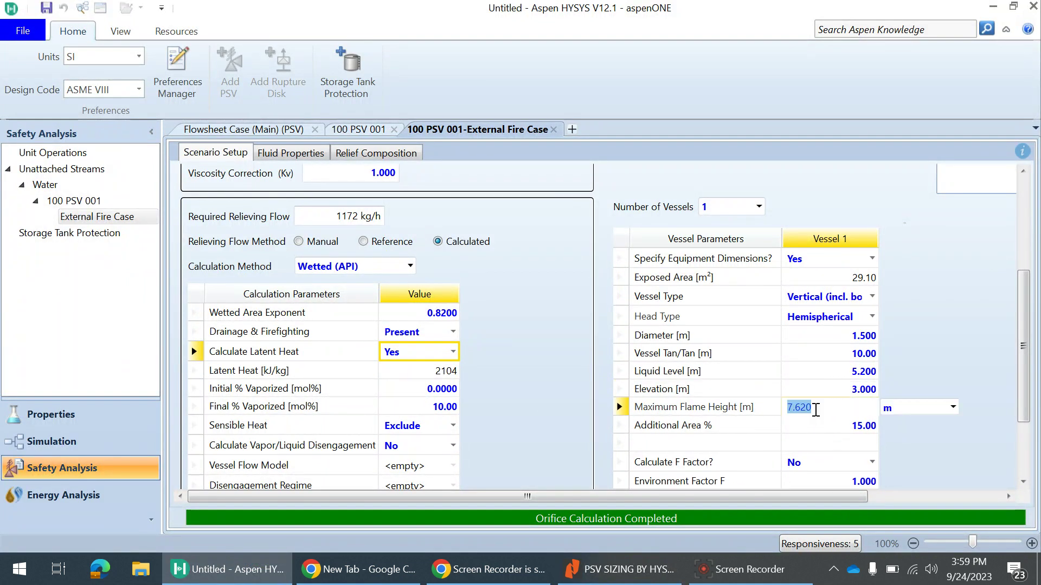
pyautogui.write('7')
pyautogui.press('Return')
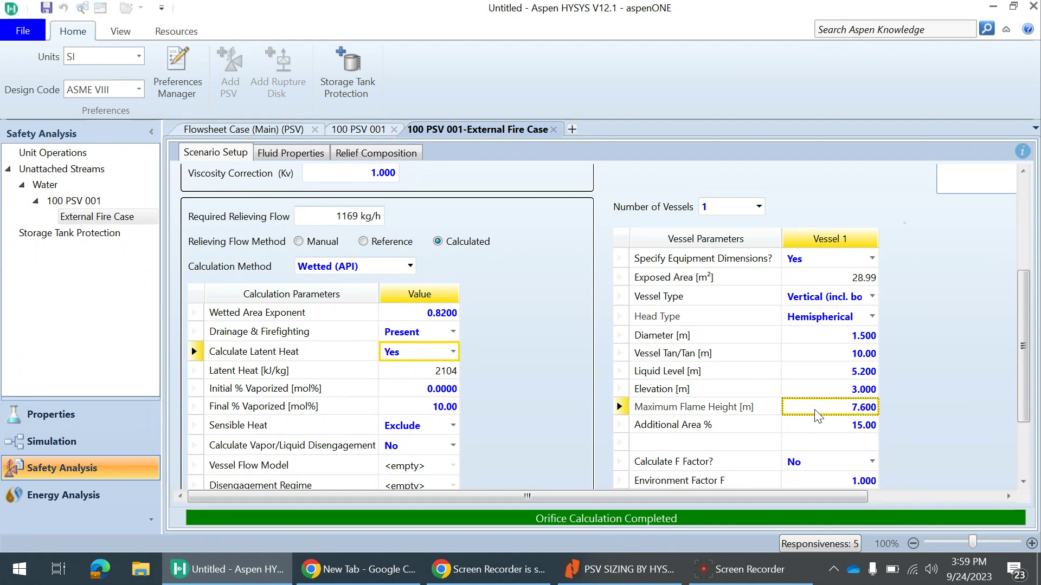
# Check Vessel 1's additional area percentage and try enabling its F factor calculation
pyautogui.scroll(-1, 916, 420)
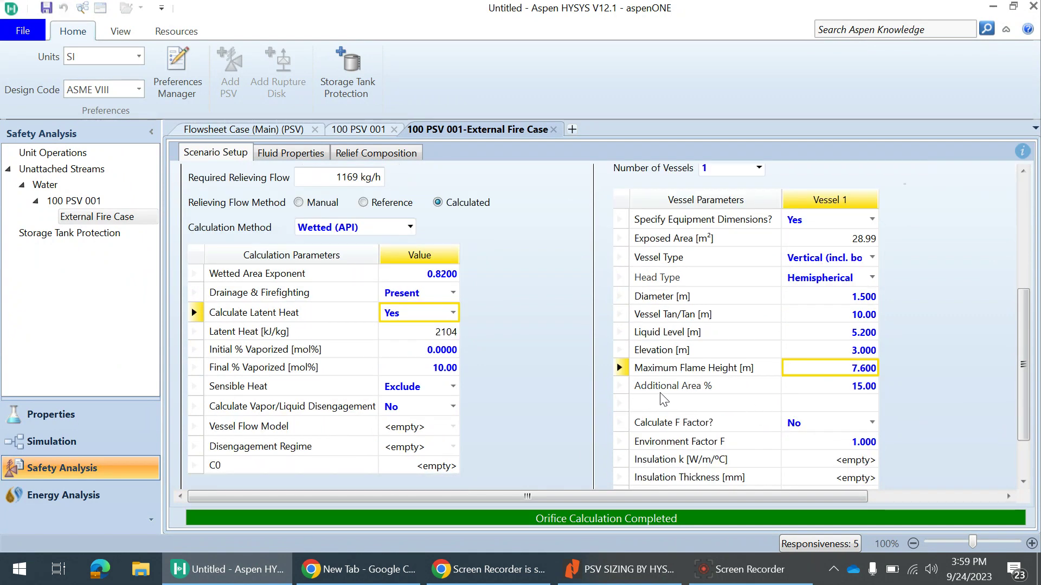
pyautogui.click(853, 386)
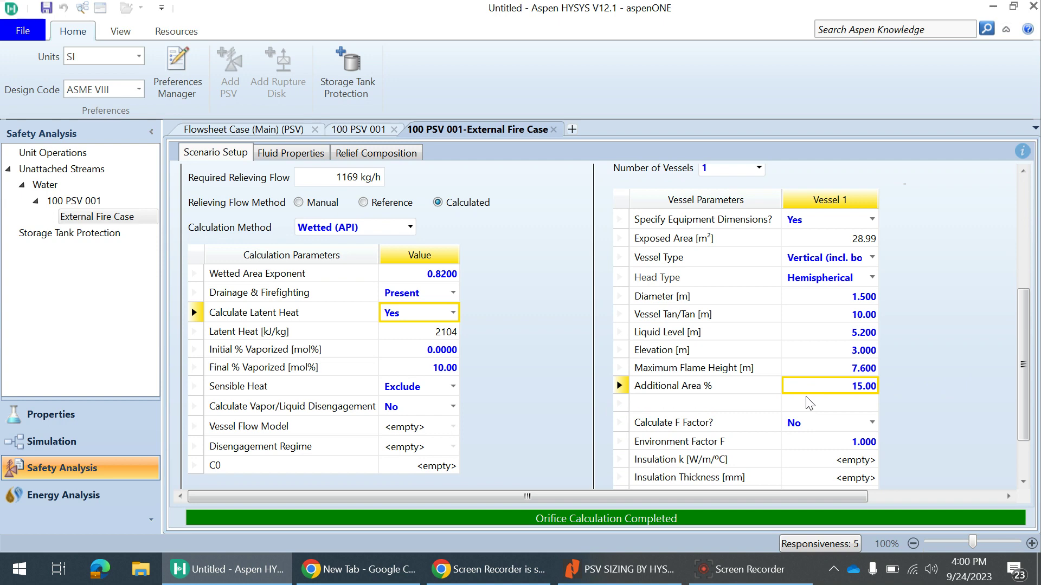
pyautogui.scroll(-1, 810, 404)
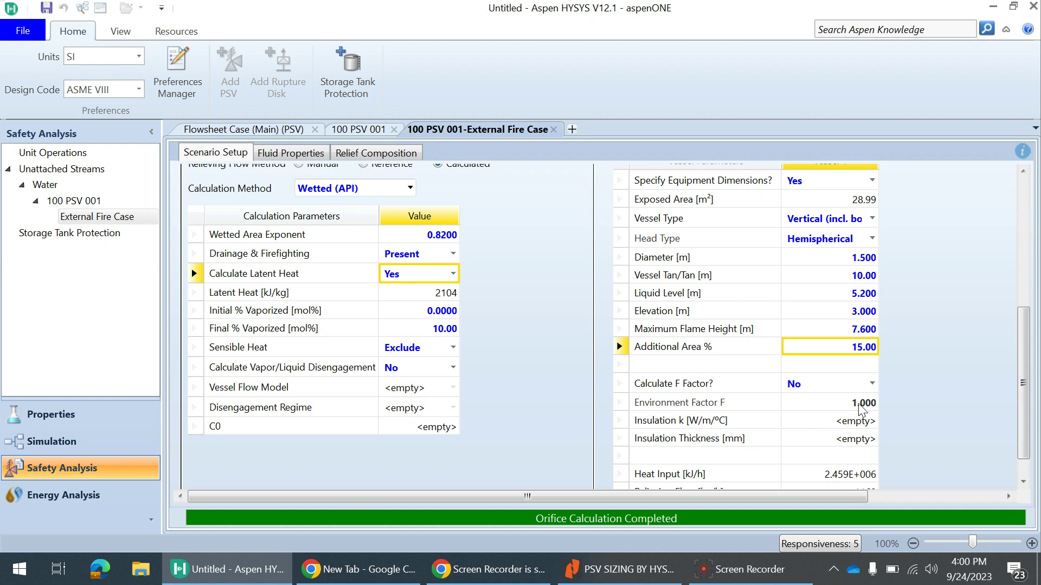
pyautogui.moveTo(862, 410)
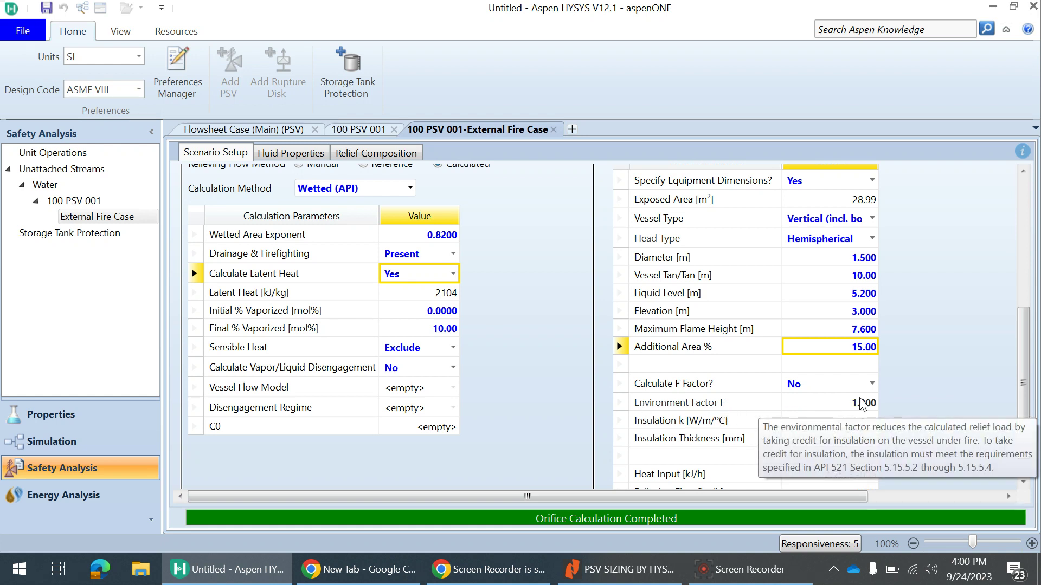
pyautogui.click(872, 383)
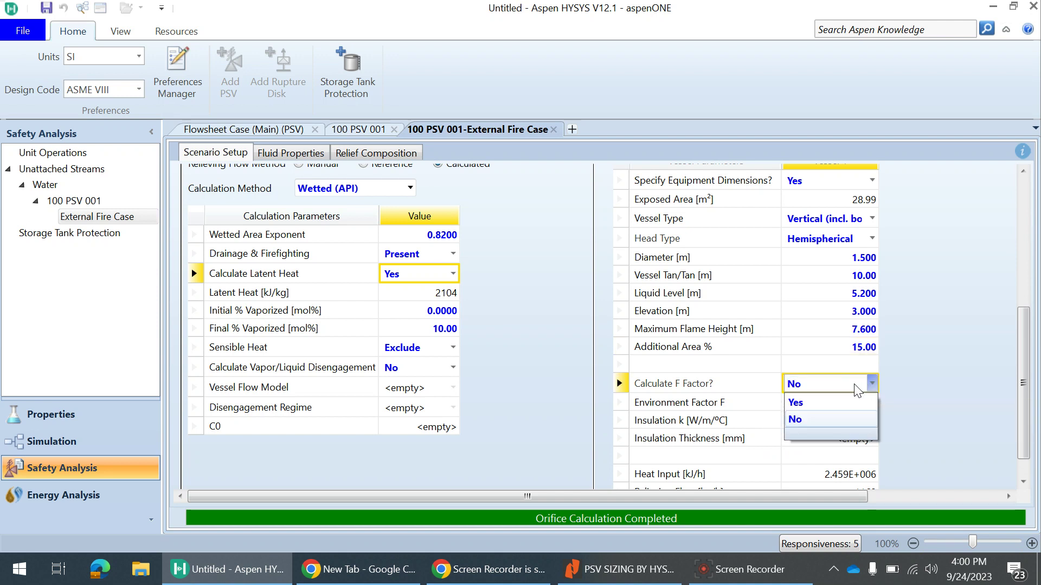
pyautogui.click(826, 403)
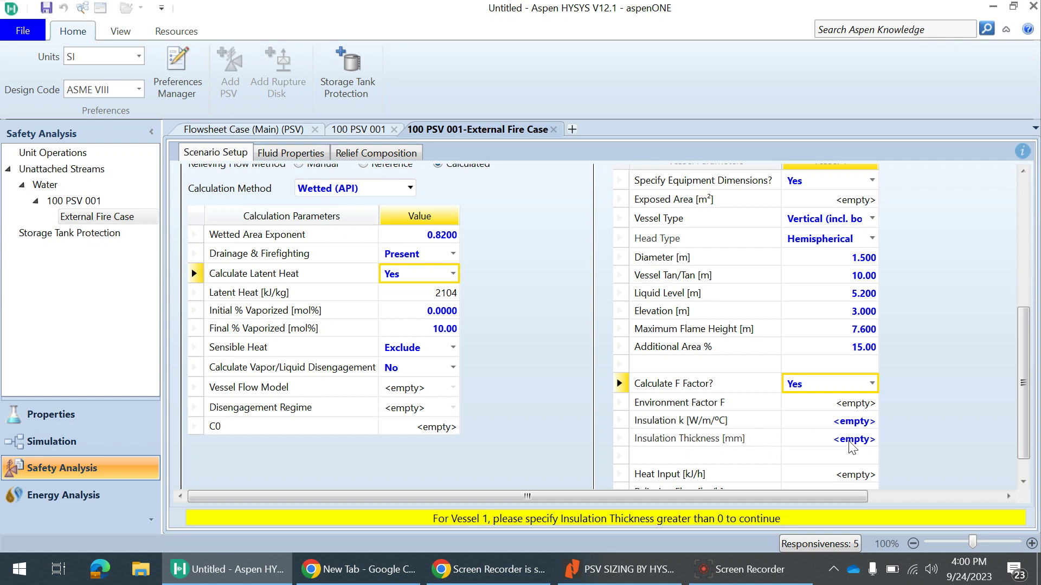
pyautogui.scroll(-2, 824, 449)
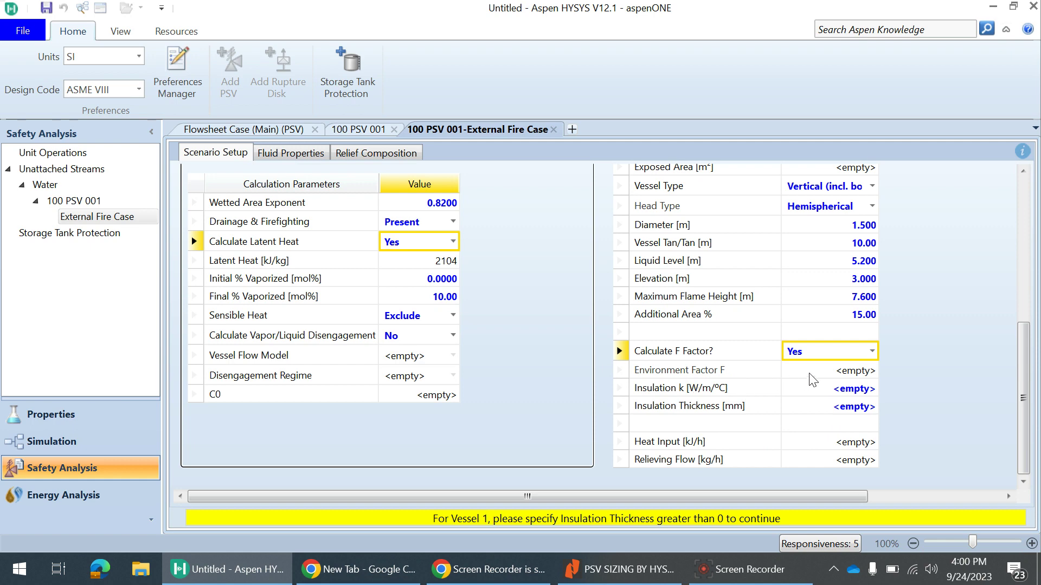
pyautogui.scroll(2, 828, 379)
# Set Vessel 1's F factor calculation to No with an environment factor F of 1
pyautogui.click(872, 390)
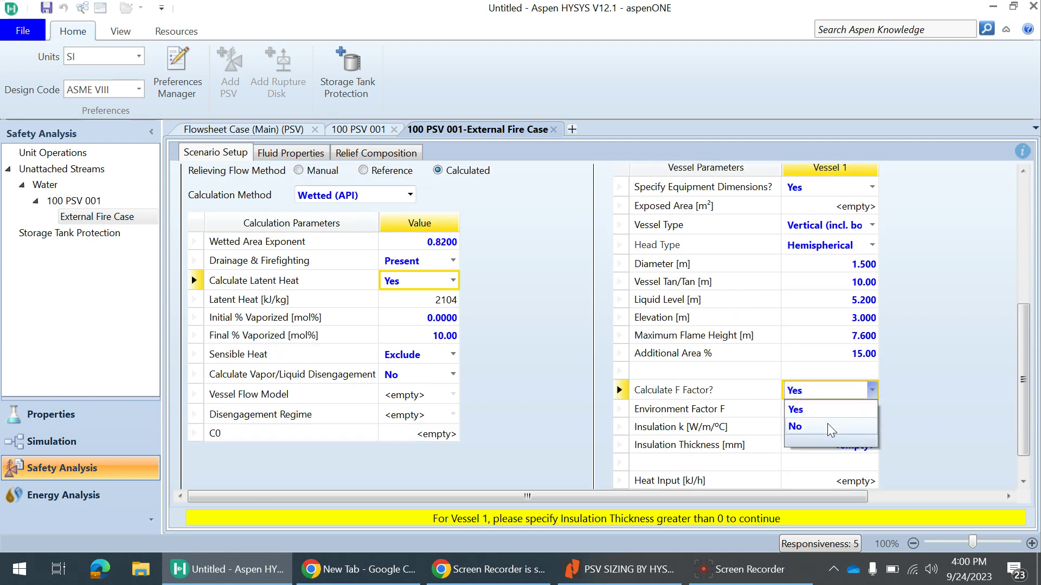
pyautogui.click(803, 426)
pyautogui.click(843, 410)
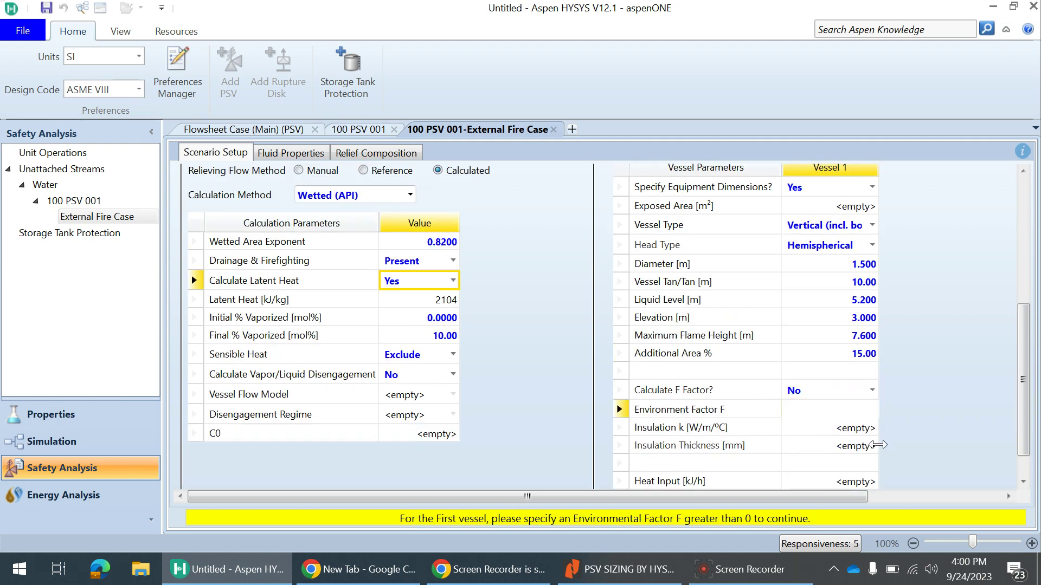
pyautogui.press('Return')
pyautogui.scroll(-2, 897, 469)
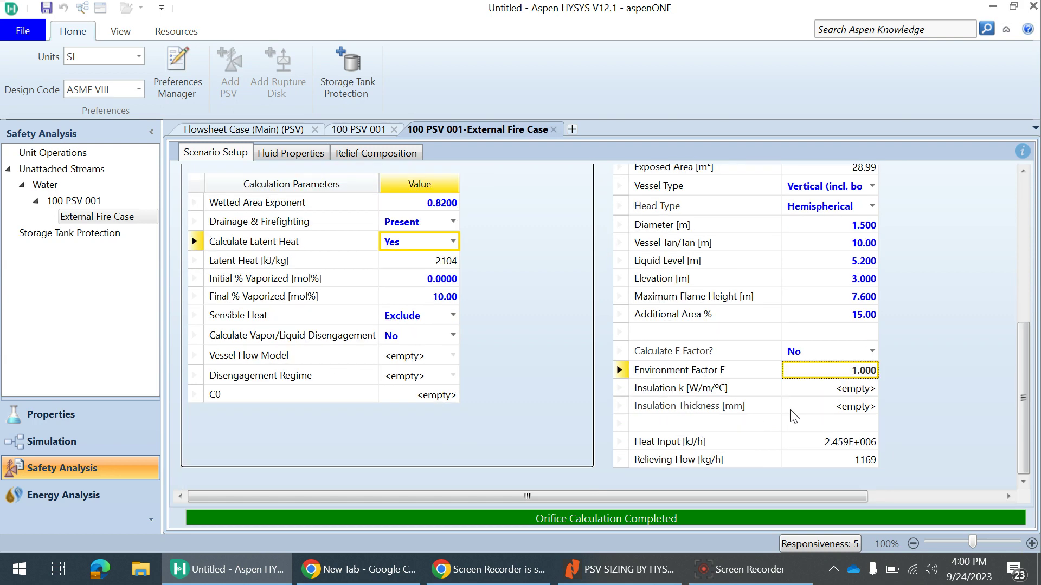
# Look up the environment factor for a bare vessel in the heat absorption table of the PSV SIZING BY HYSYS SIMULATION document
pyautogui.click(617, 569)
pyautogui.scroll(-3, 590, 390)
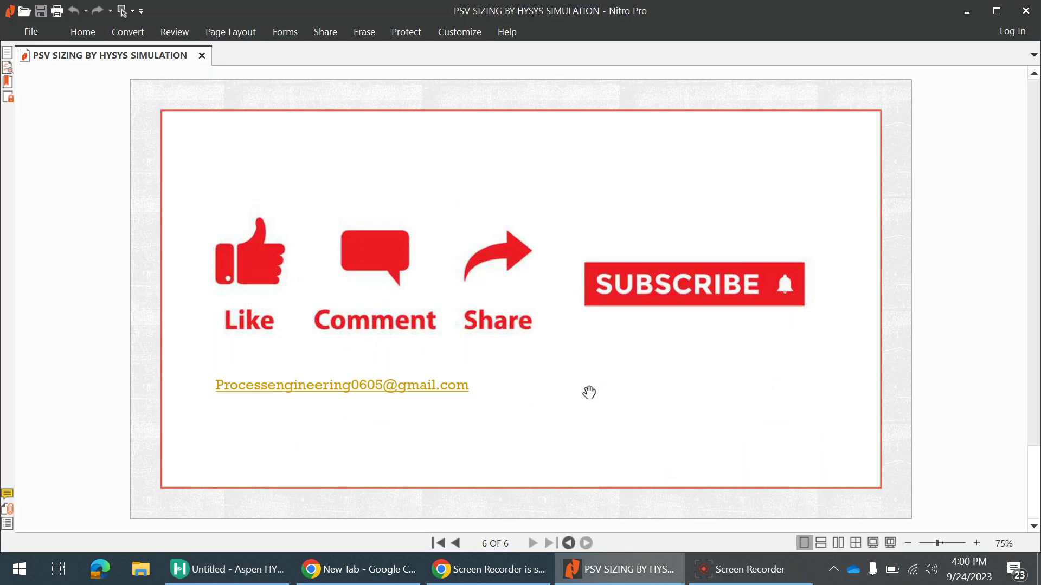
pyautogui.scroll(1, 589, 390)
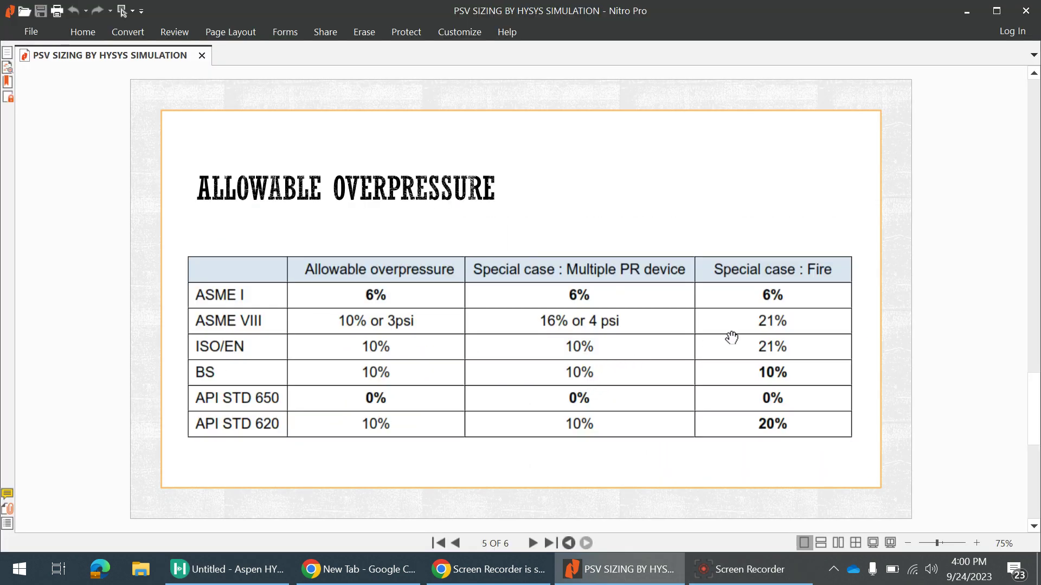
pyautogui.scroll(1, 731, 337)
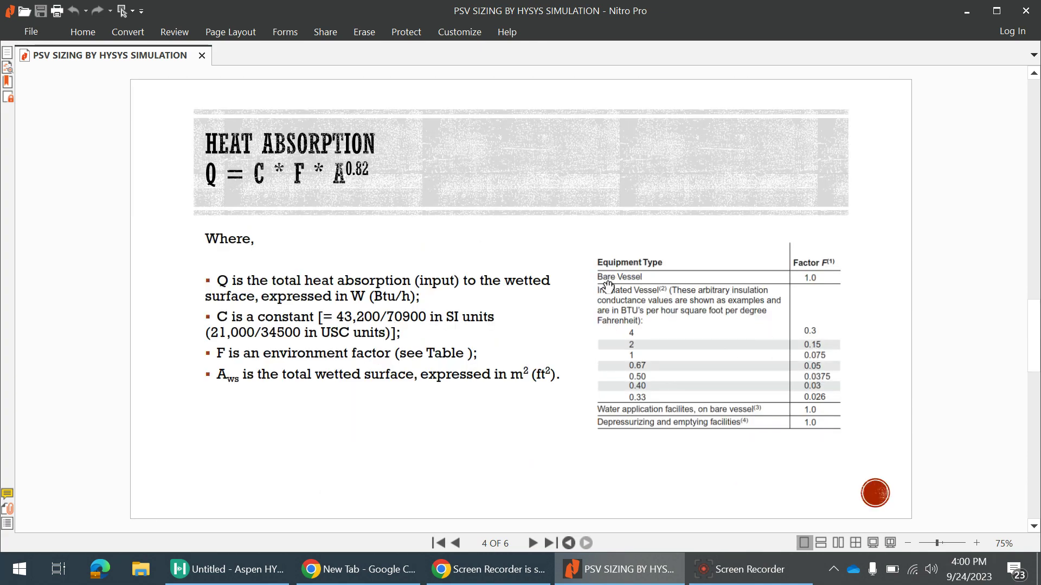
pyautogui.click(812, 284)
pyautogui.press('alt')
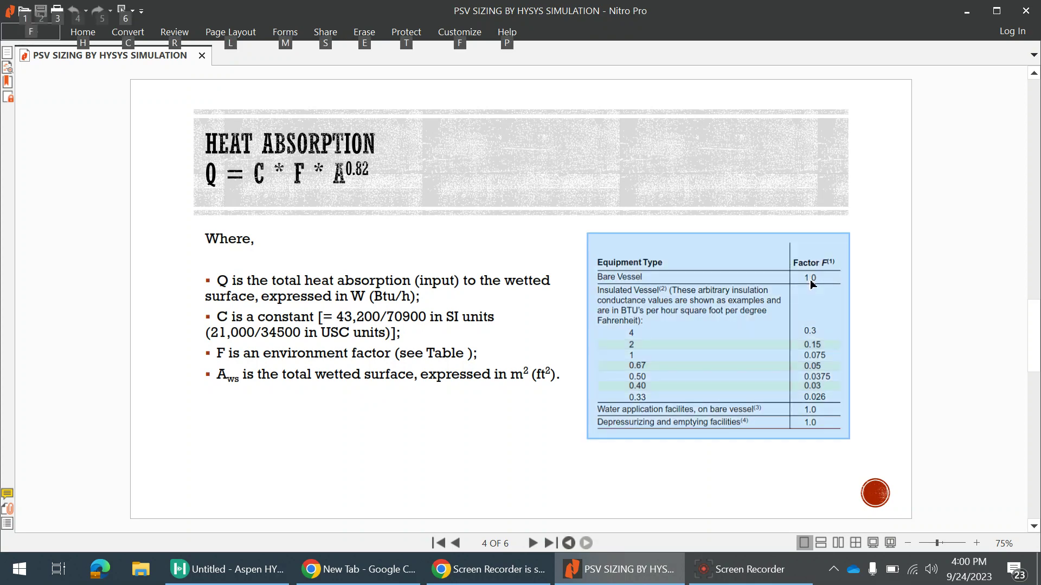
# Switch back to HYSYS and examine the calculated heat input and relieving flow of Vessel 1
pyautogui.hotkey('alt', 'Tab')
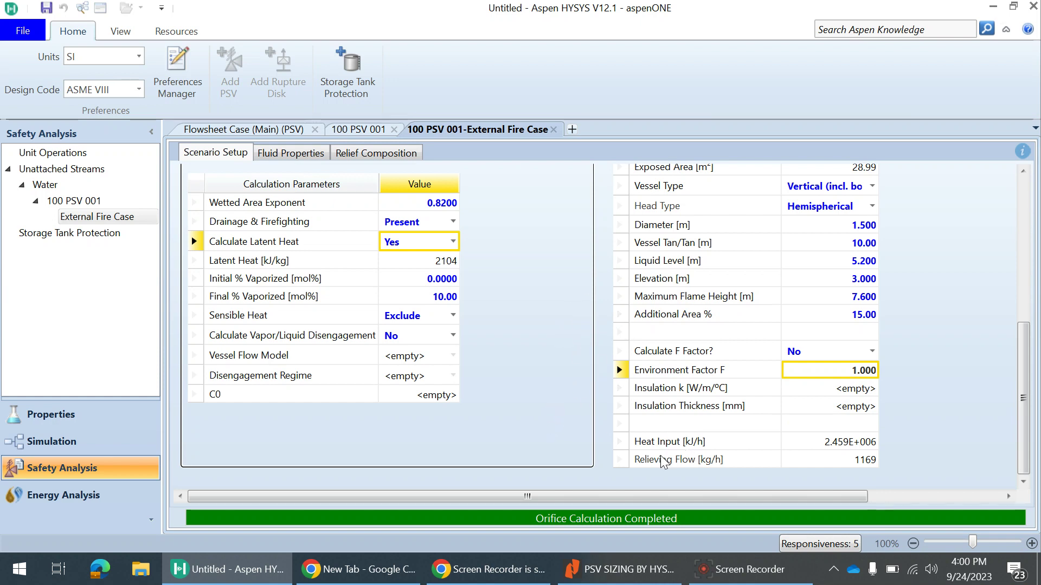
pyautogui.click(770, 443)
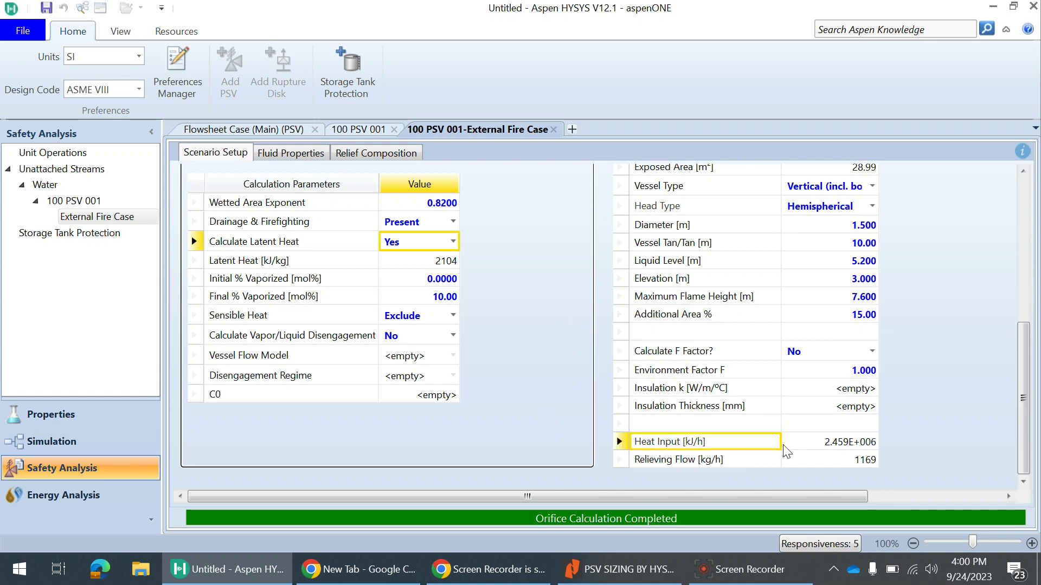
pyautogui.click(835, 452)
pyautogui.click(916, 451)
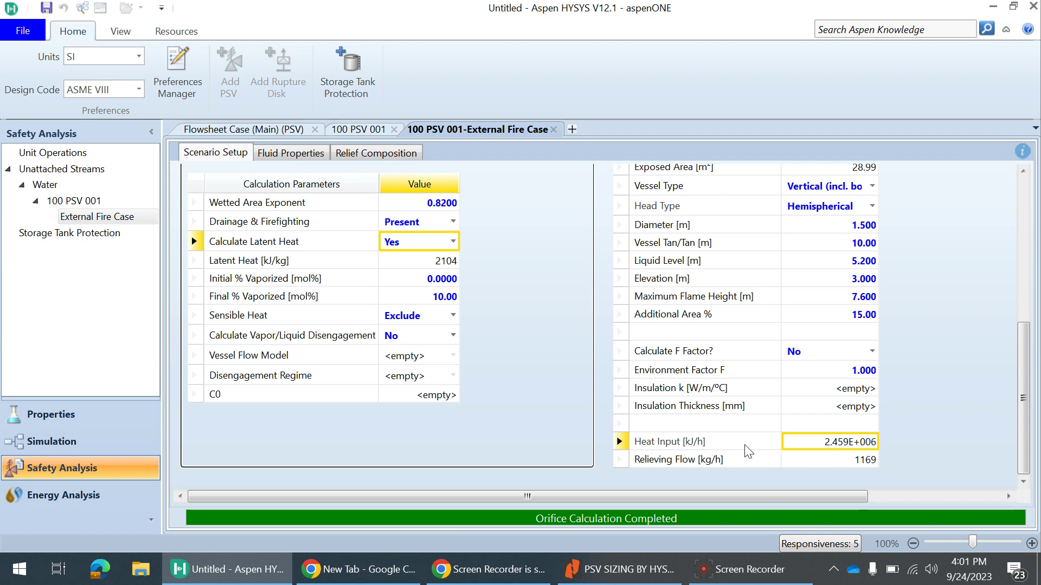
pyautogui.click(825, 460)
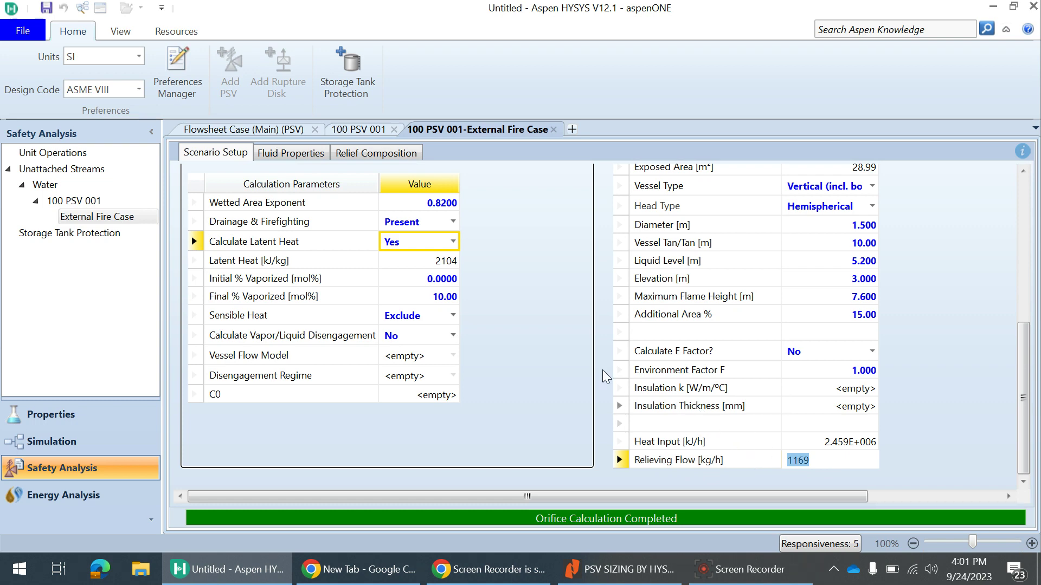
# Check the required relieving flow of the fire scenario and the latent heat among the calculation parameters
pyautogui.scroll(3, 551, 358)
pyautogui.scroll(1, 551, 357)
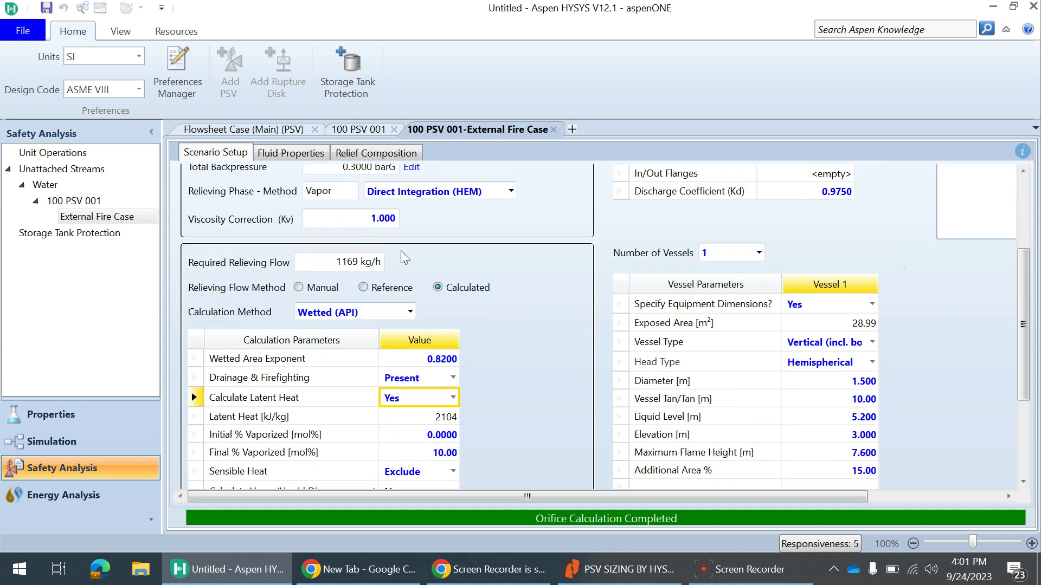
pyautogui.scroll(3, 509, 301)
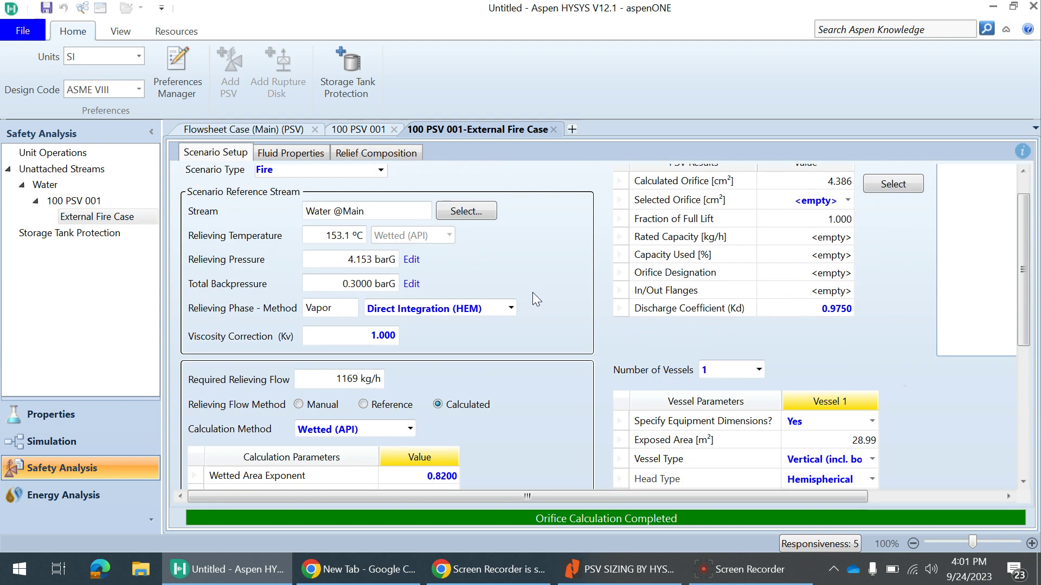
pyautogui.scroll(-1, 685, 325)
pyautogui.scroll(-3, 681, 339)
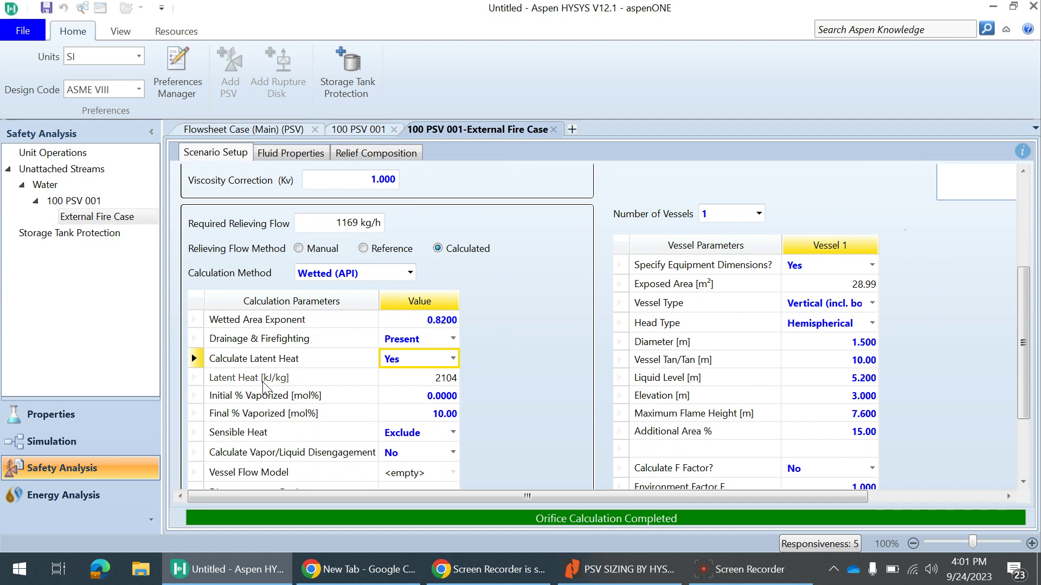
pyautogui.click(434, 382)
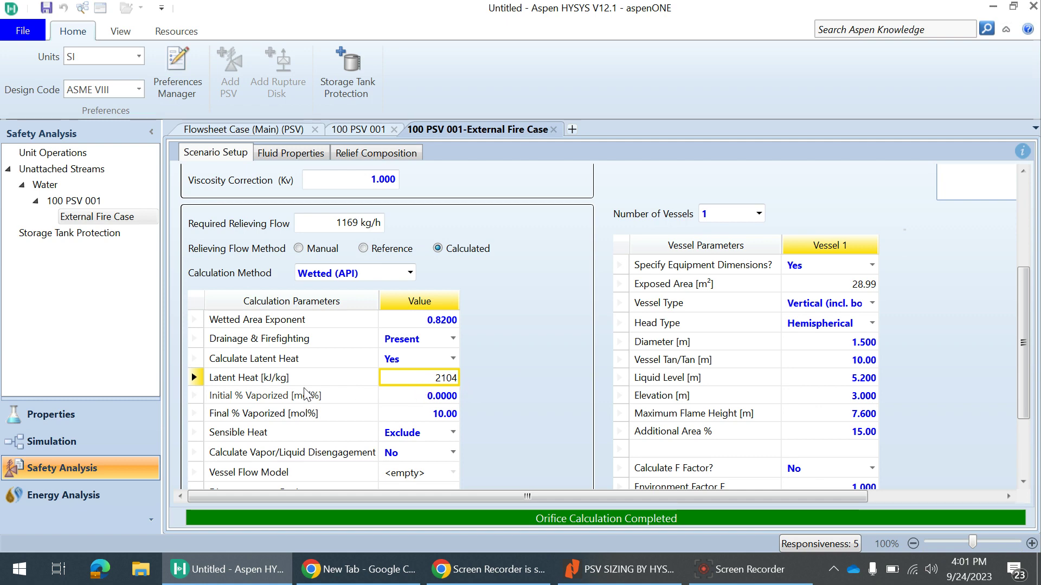
pyautogui.scroll(-2, 452, 409)
# Select an orifice for the calculated area in the PSV results, keeping the 5.064 (H) size from the orifice options
pyautogui.scroll(6, 440, 380)
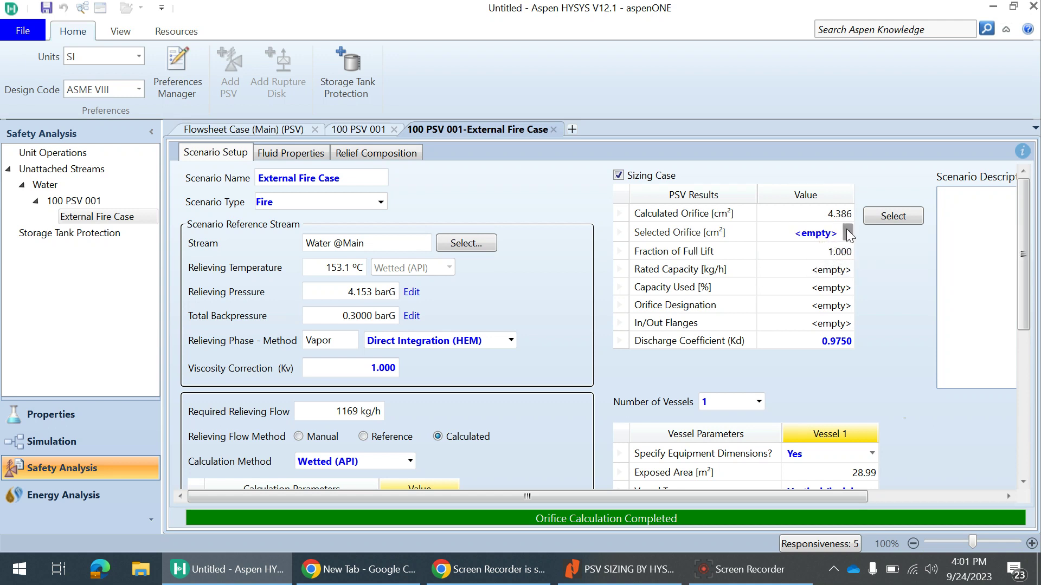
pyautogui.click(894, 222)
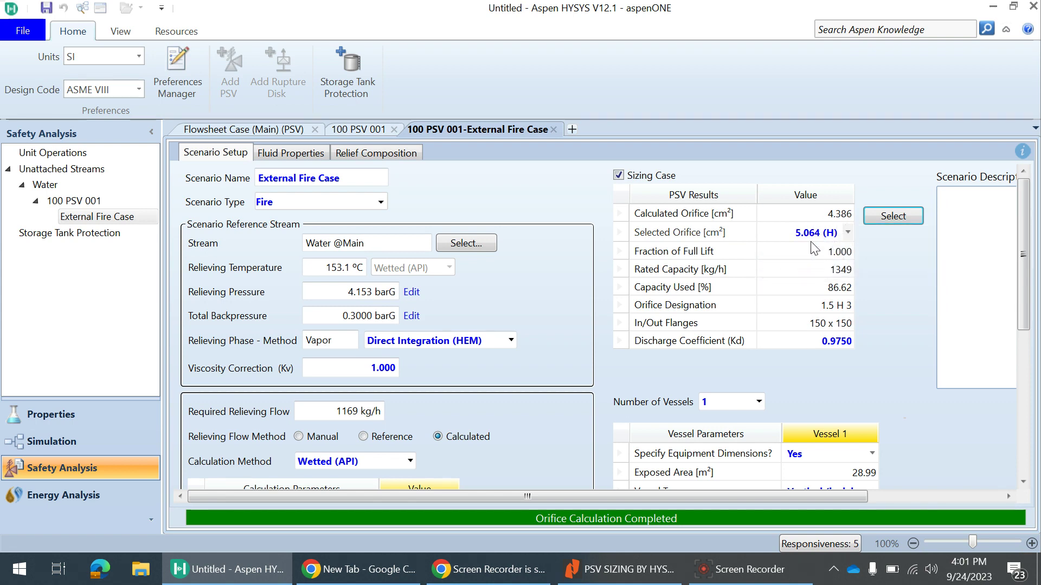
pyautogui.click(847, 233)
pyautogui.scroll(1, 823, 313)
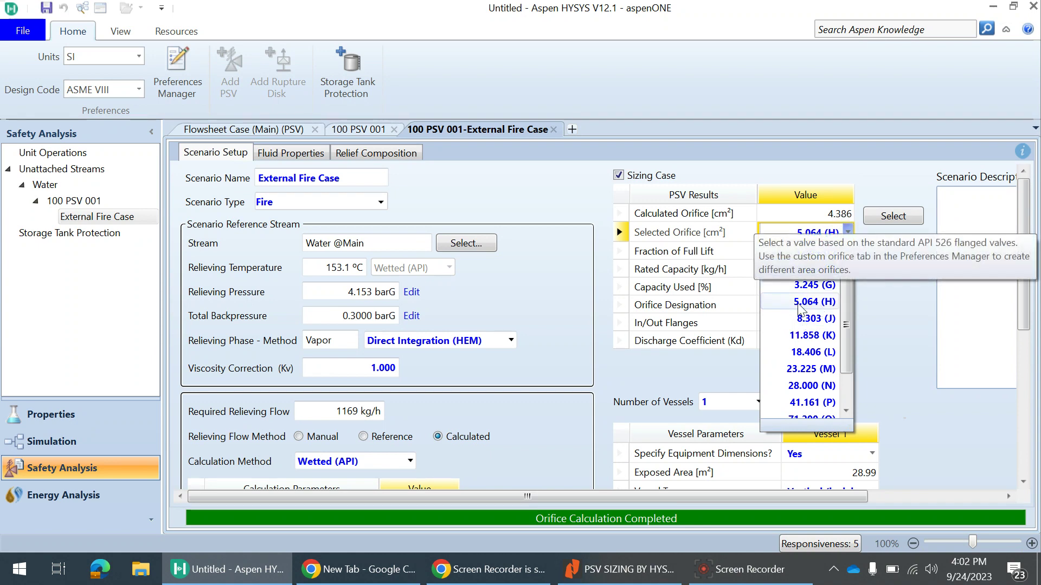
pyautogui.click(827, 302)
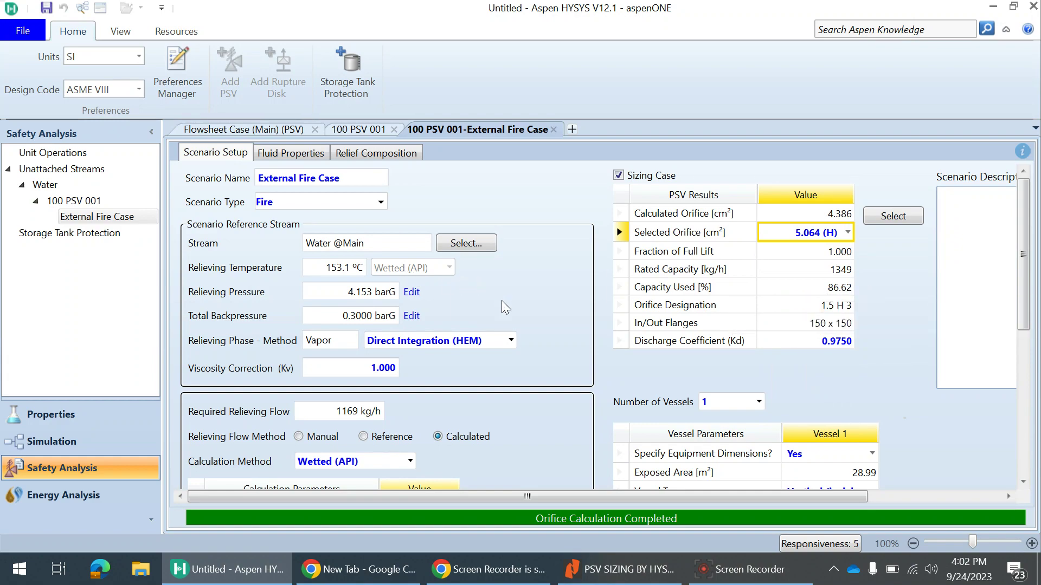
# Try the Manual and Reference relieving flow methods, and return the method to Calculated
pyautogui.scroll(-3, 518, 310)
pyautogui.scroll(-2, 518, 310)
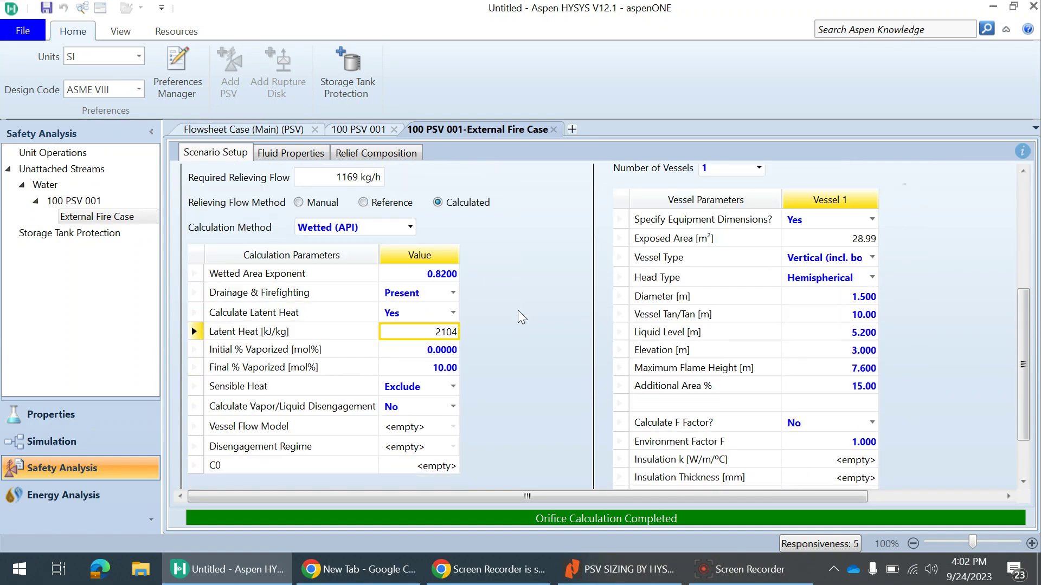
pyautogui.scroll(-1, 518, 310)
pyautogui.scroll(6, 518, 310)
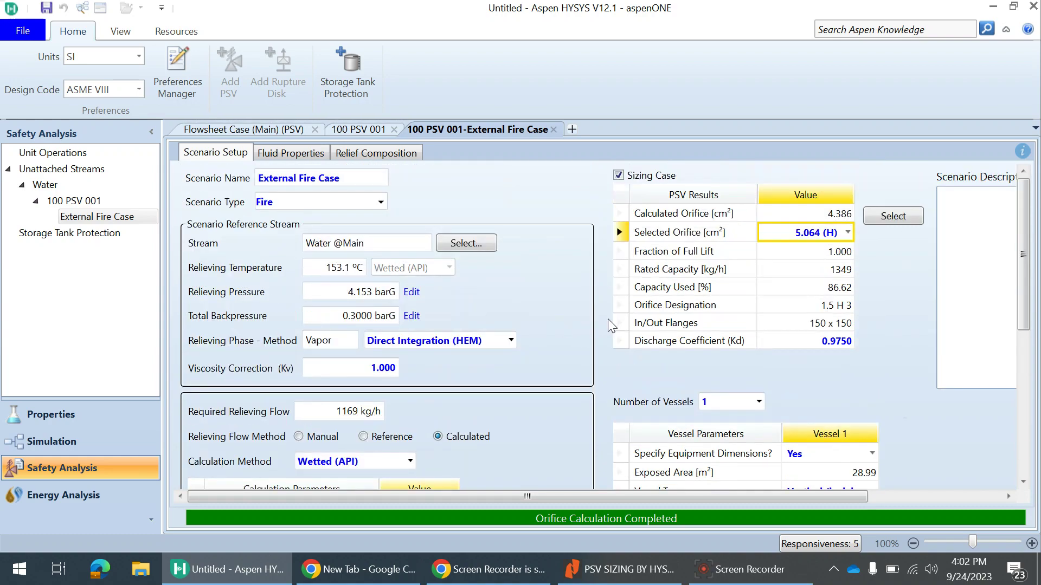
pyautogui.scroll(-2, 473, 391)
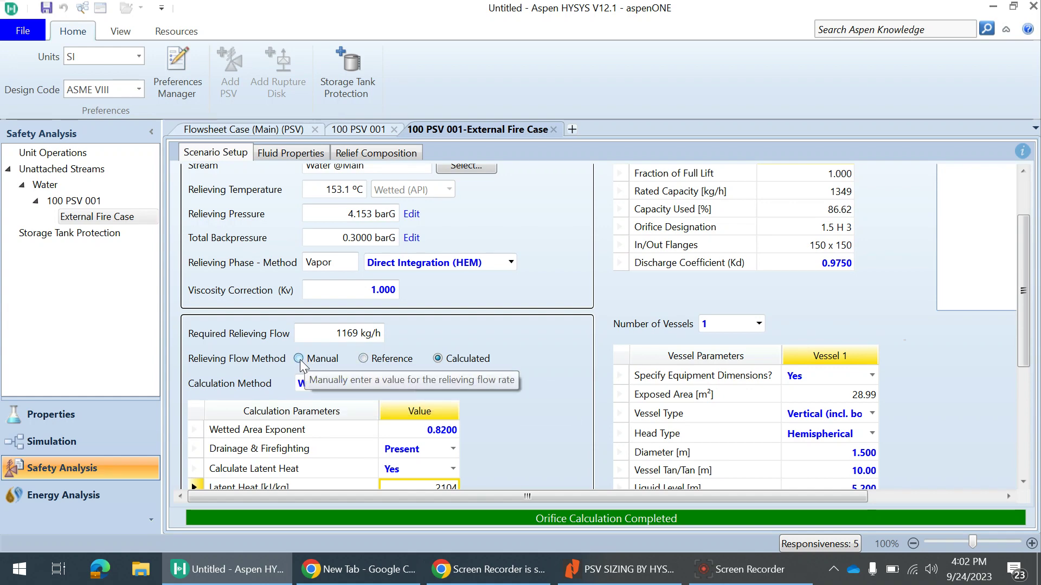
pyautogui.click(299, 359)
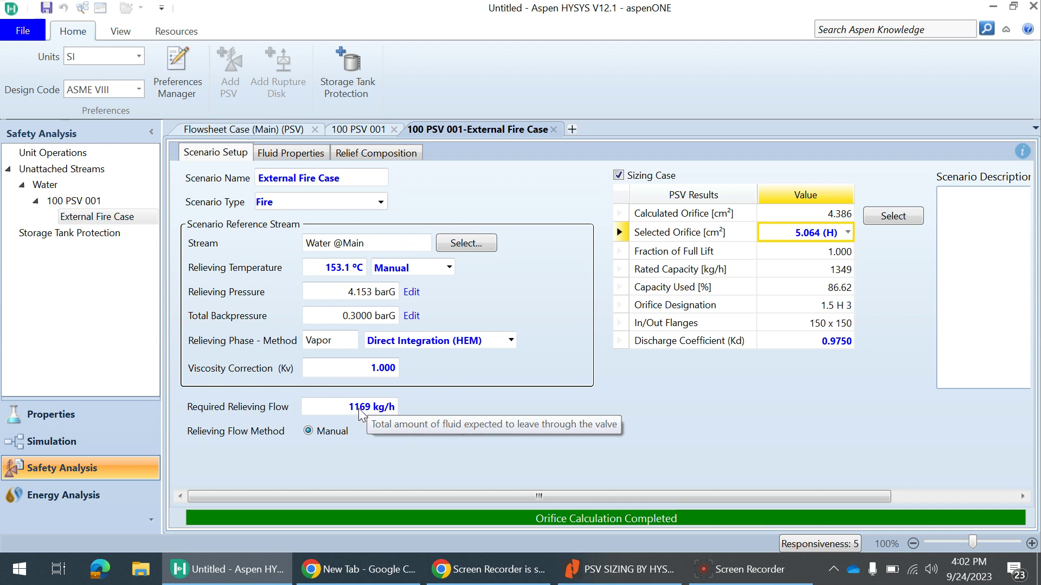
pyautogui.click(464, 431)
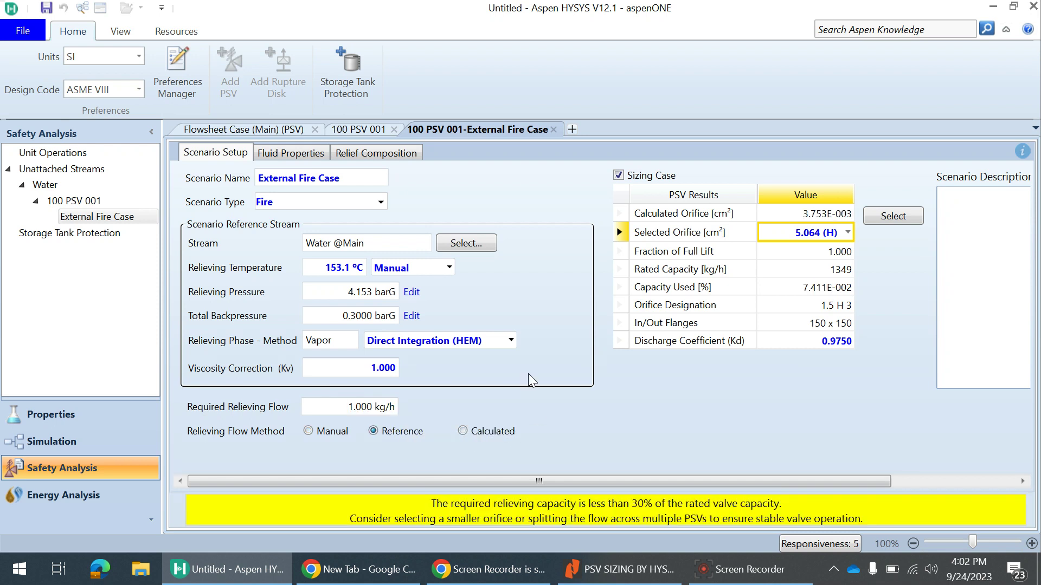
pyautogui.click(462, 431)
pyautogui.scroll(-2, 548, 349)
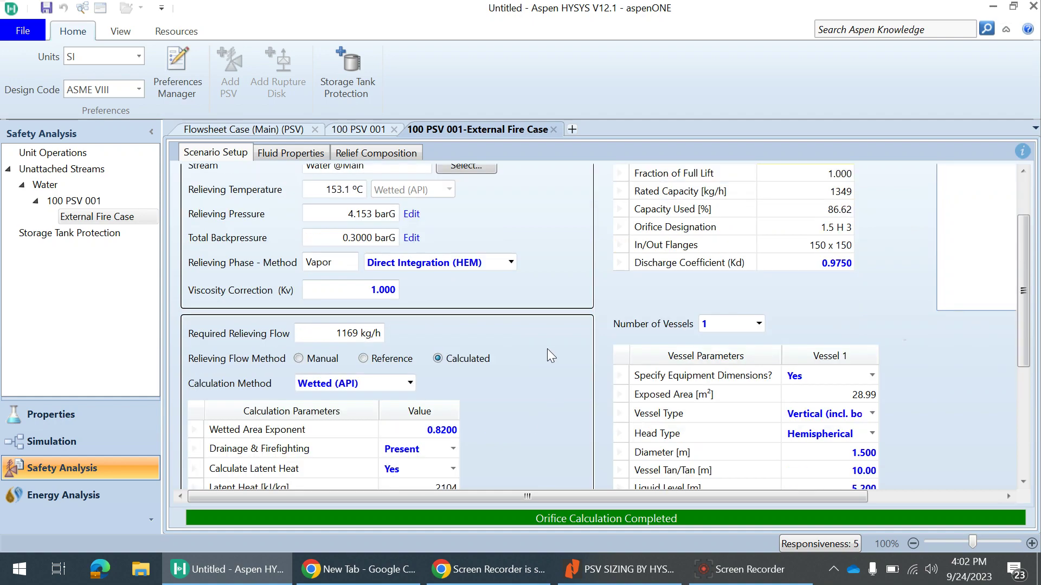
pyautogui.scroll(-2, 548, 347)
pyautogui.scroll(4, 549, 347)
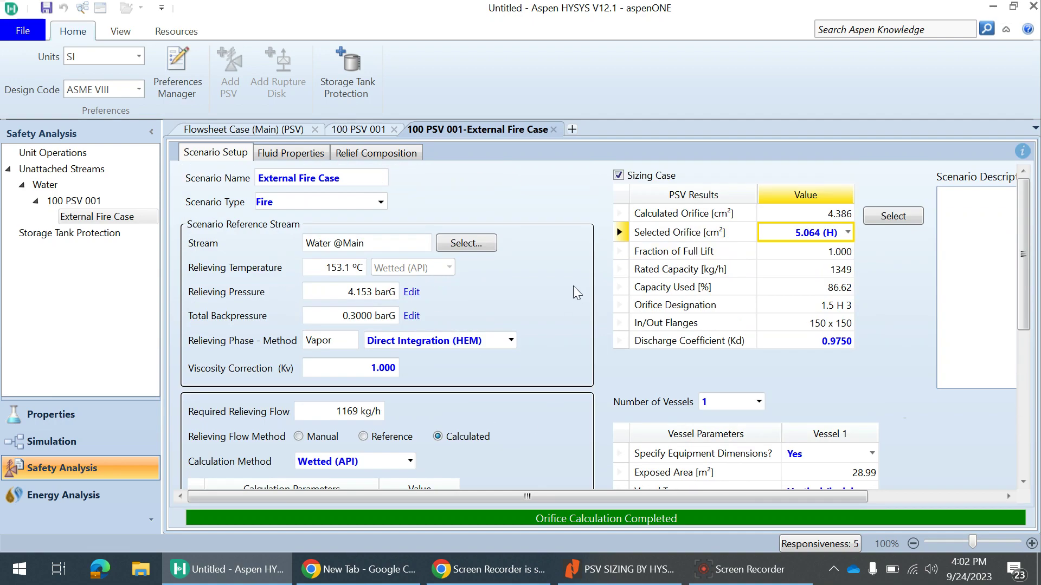
# Examine the fluid properties and relief composition of the External Fire Case
pyautogui.click(298, 153)
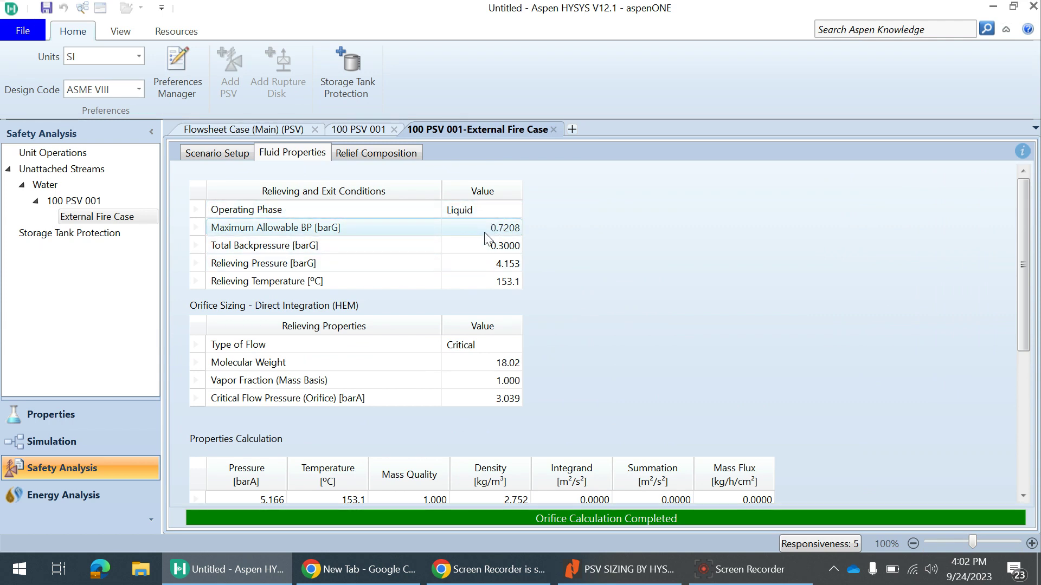
pyautogui.moveTo(485, 237)
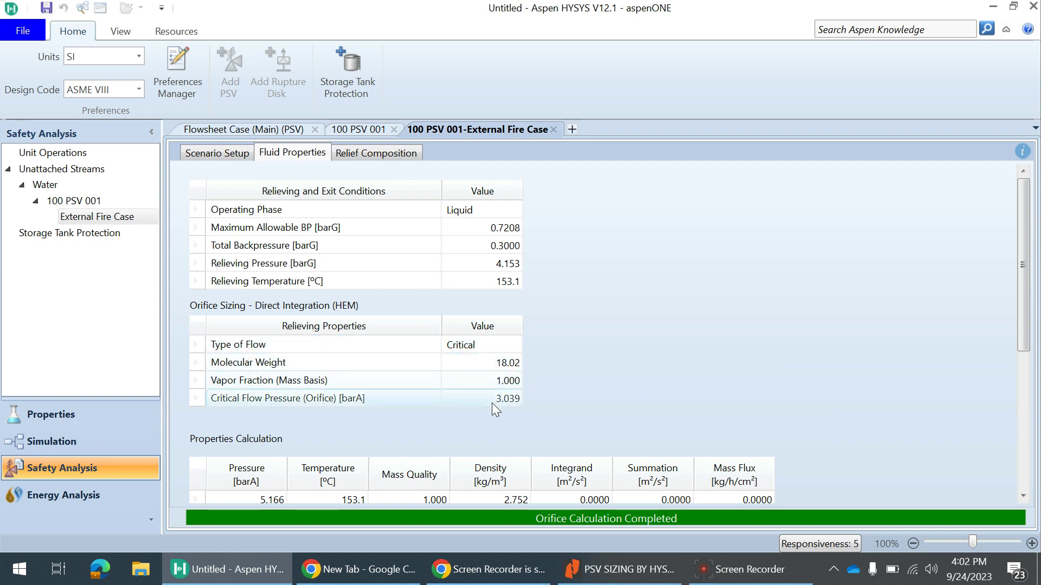
pyautogui.moveTo(497, 402)
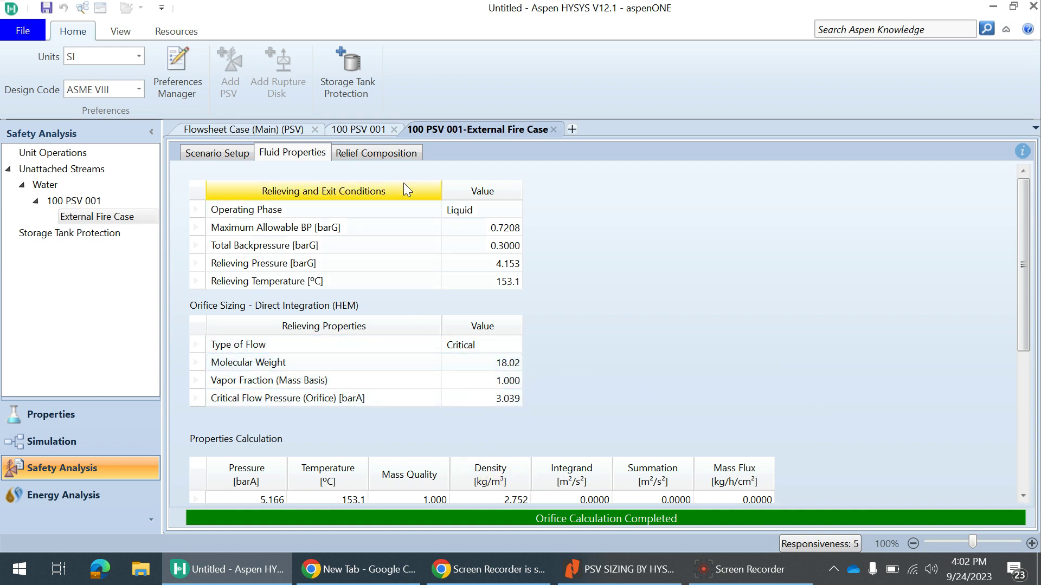
pyautogui.click(394, 160)
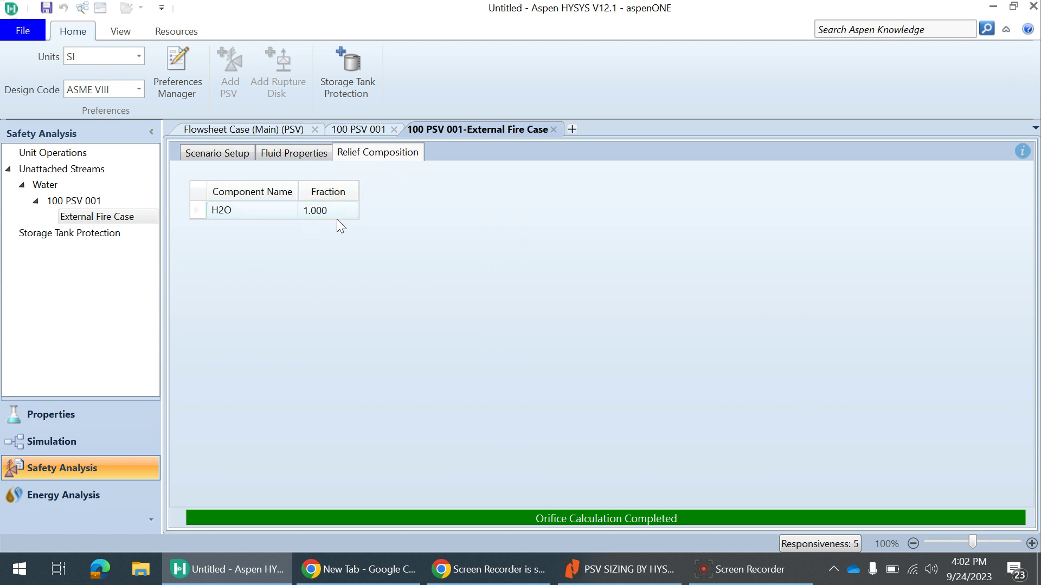
pyautogui.click(299, 156)
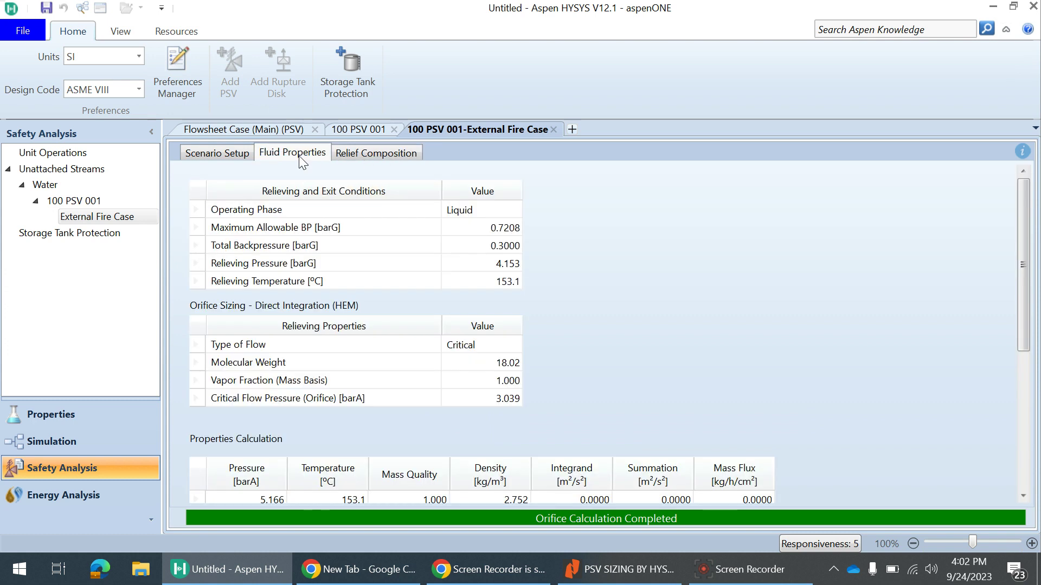
# Switch to the PSV SIZING BY HYSYS SIMULATION document and go to its last page
pyautogui.click(621, 568)
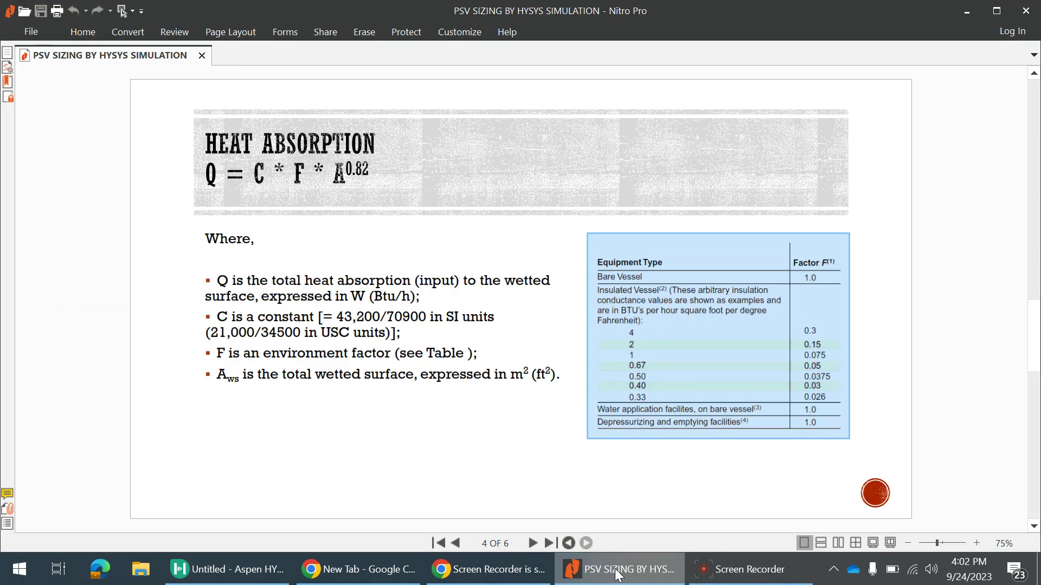
pyautogui.scroll(-5, 528, 369)
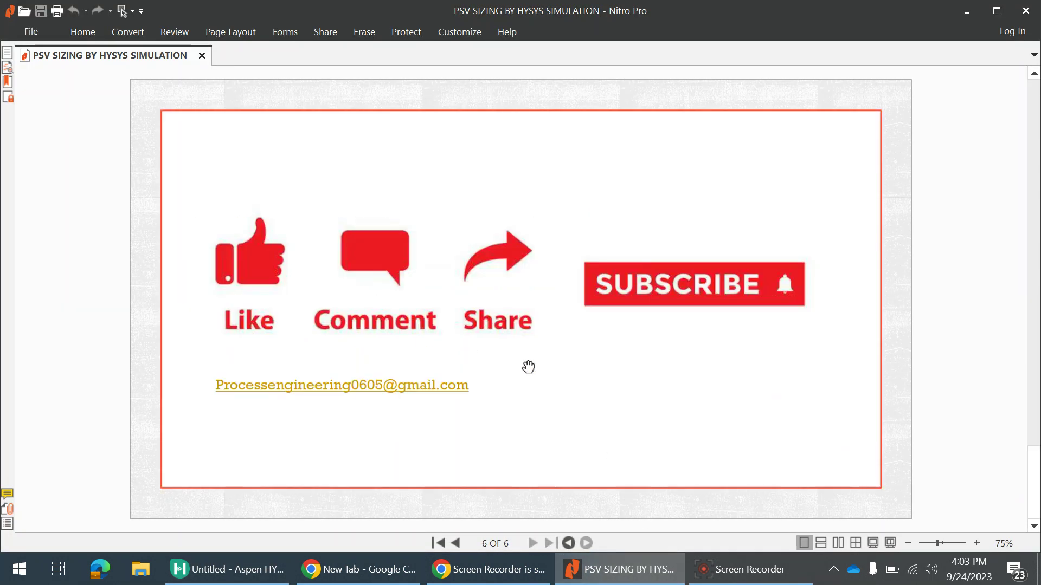